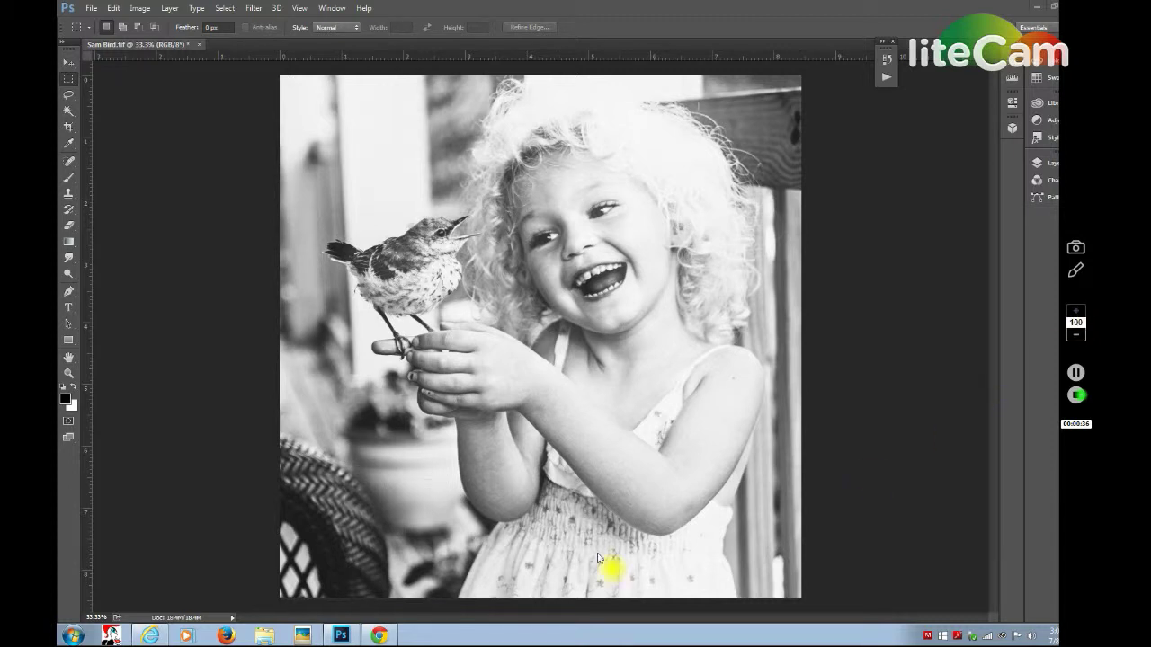
# Bring the Replichrome product page to the front and scroll down through it.
pyautogui.moveTo(393, 641)
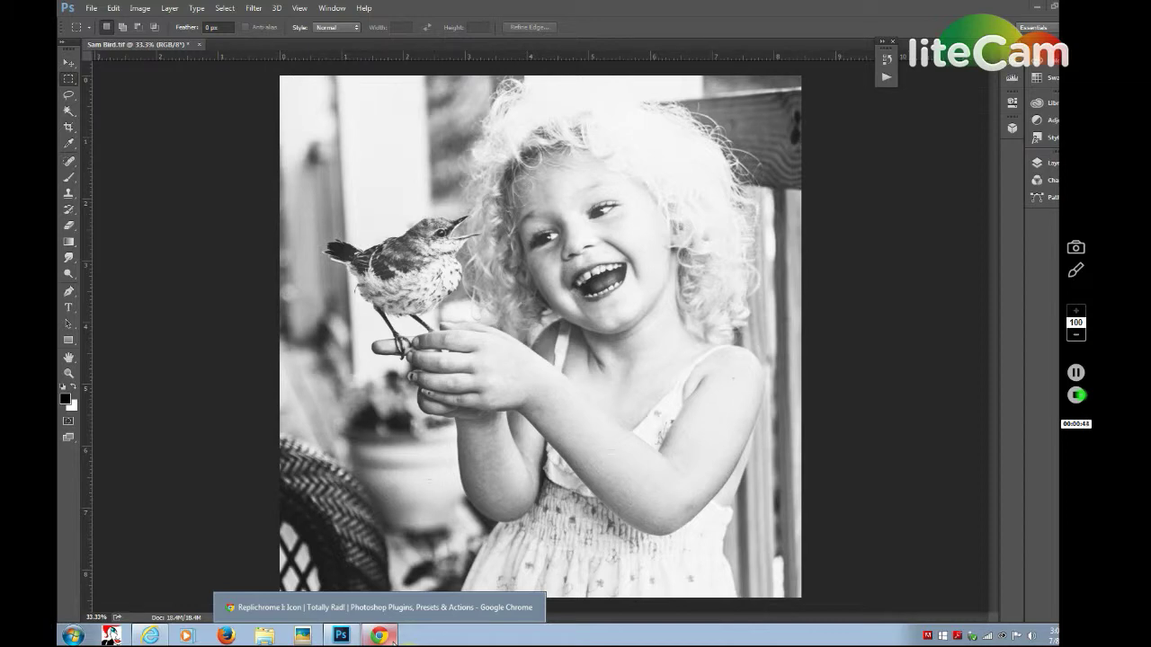
pyautogui.click(393, 641)
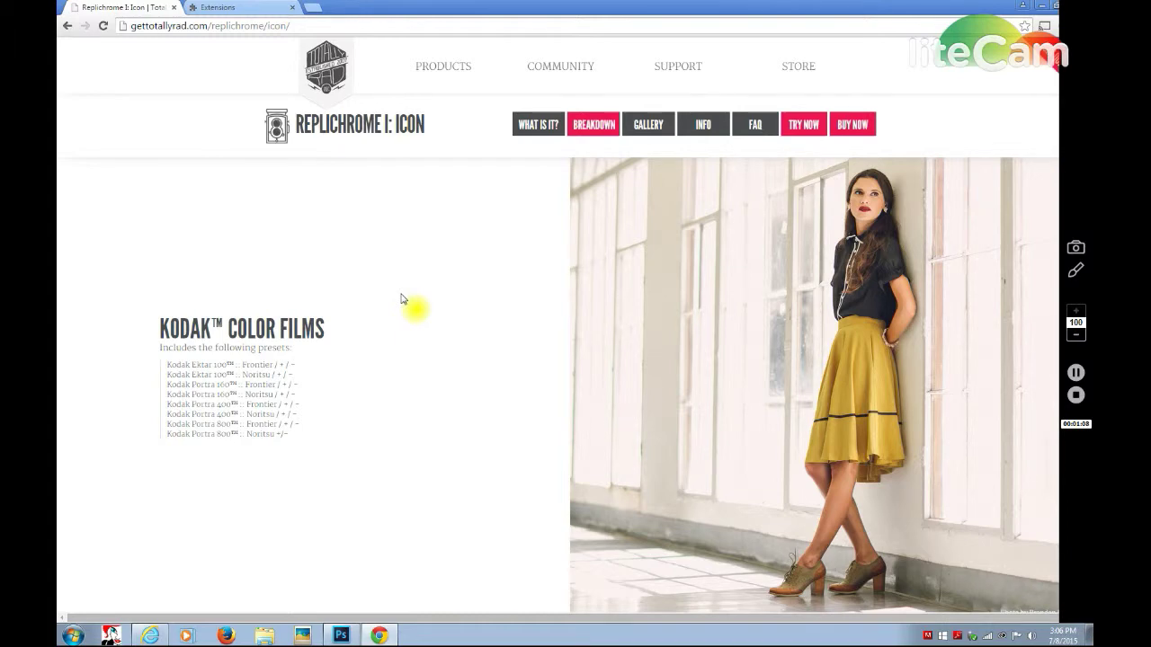
pyautogui.scroll(-4, 402, 299)
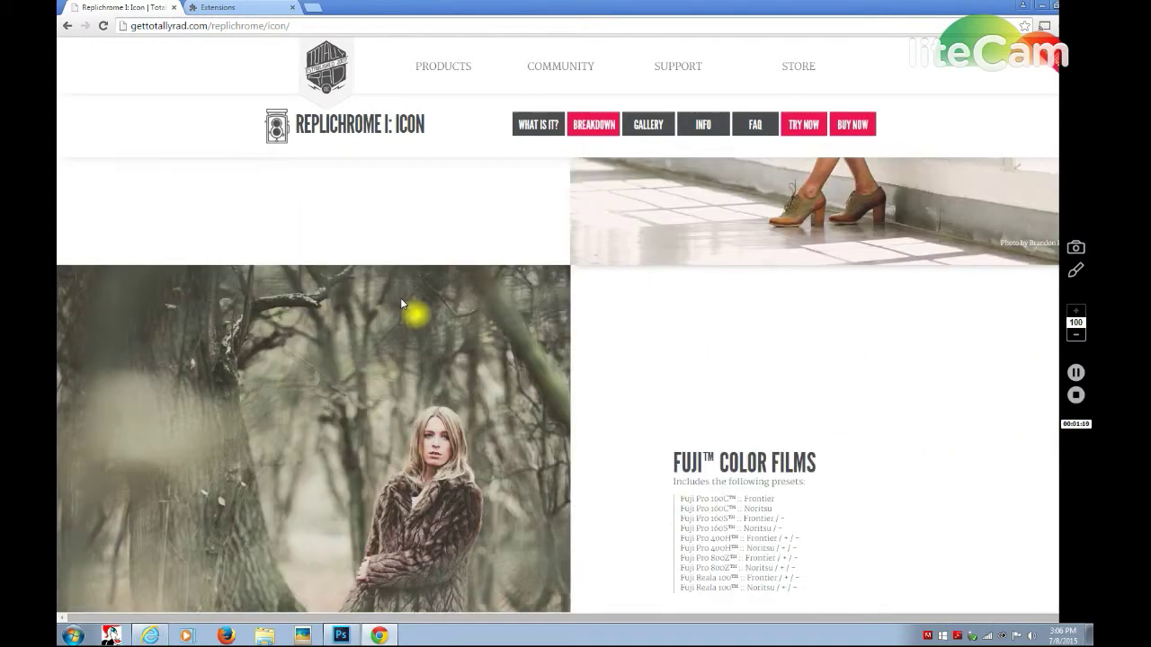
pyautogui.scroll(-1, 401, 300)
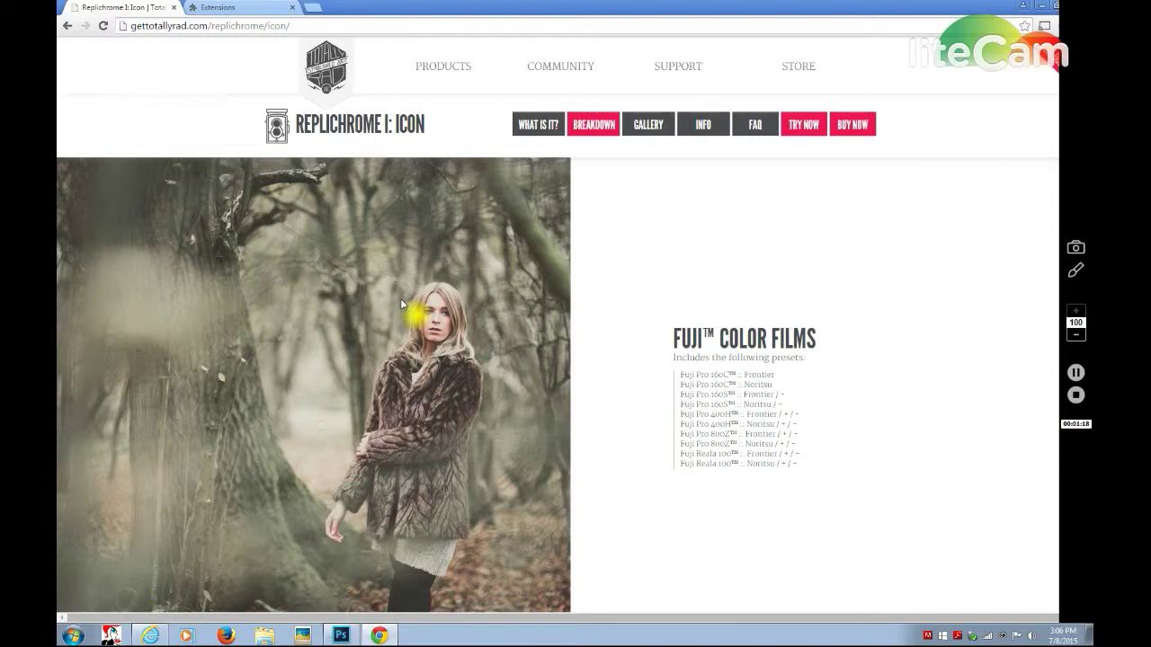
pyautogui.scroll(-3, 401, 304)
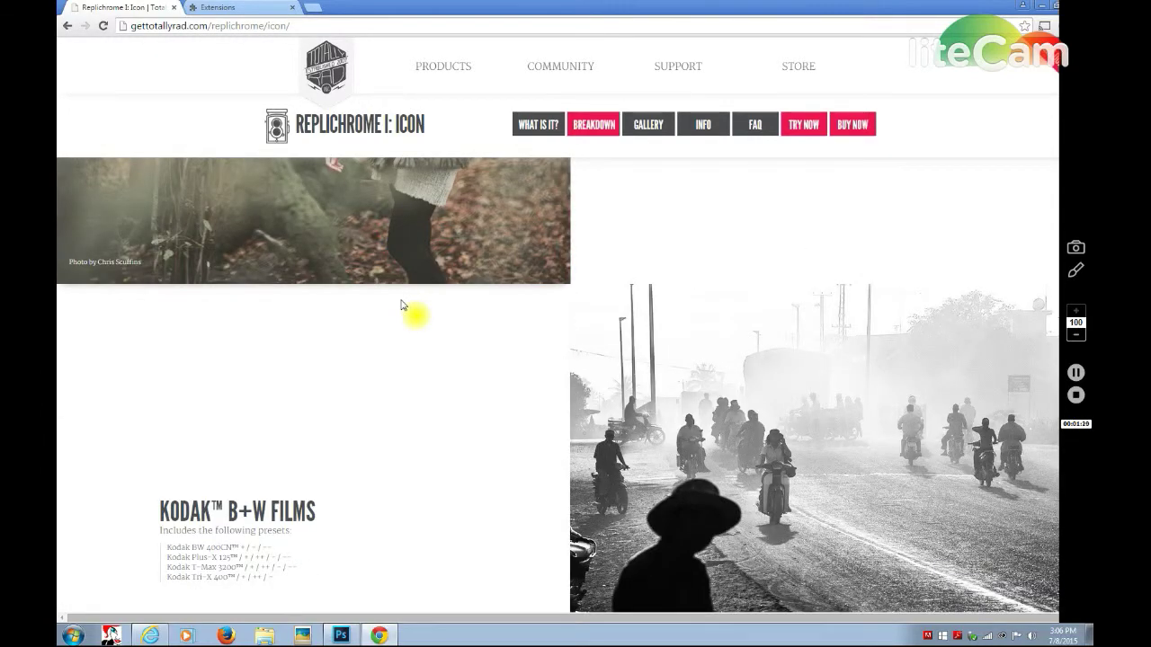
pyautogui.scroll(-2, 401, 304)
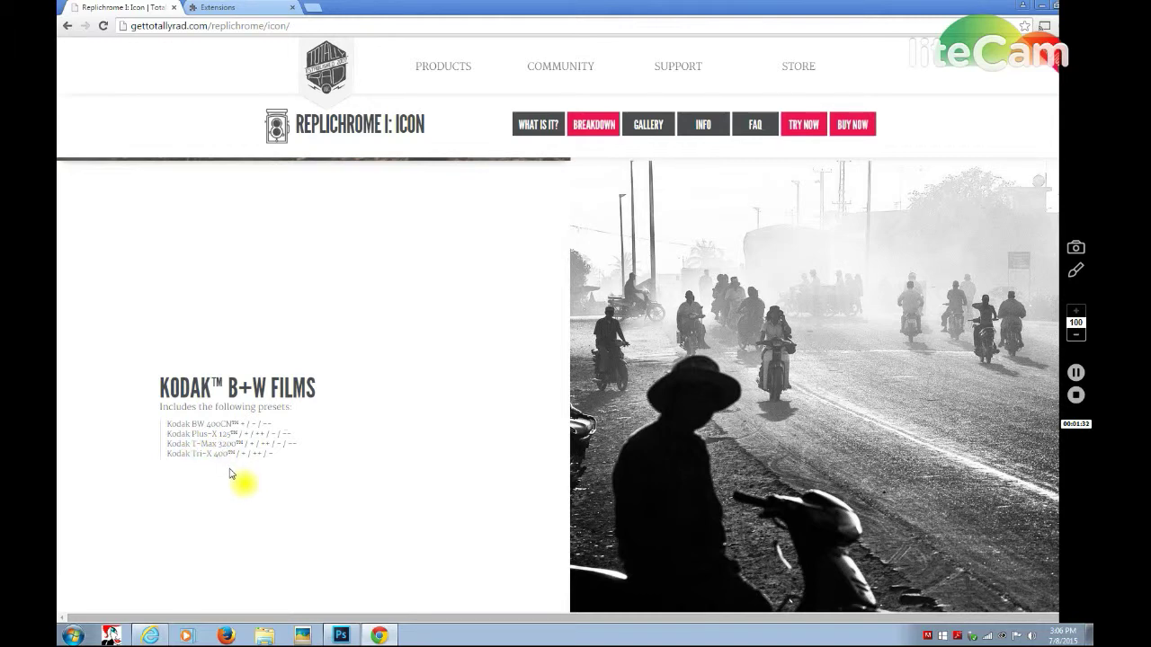
pyautogui.scroll(-3, 229, 473)
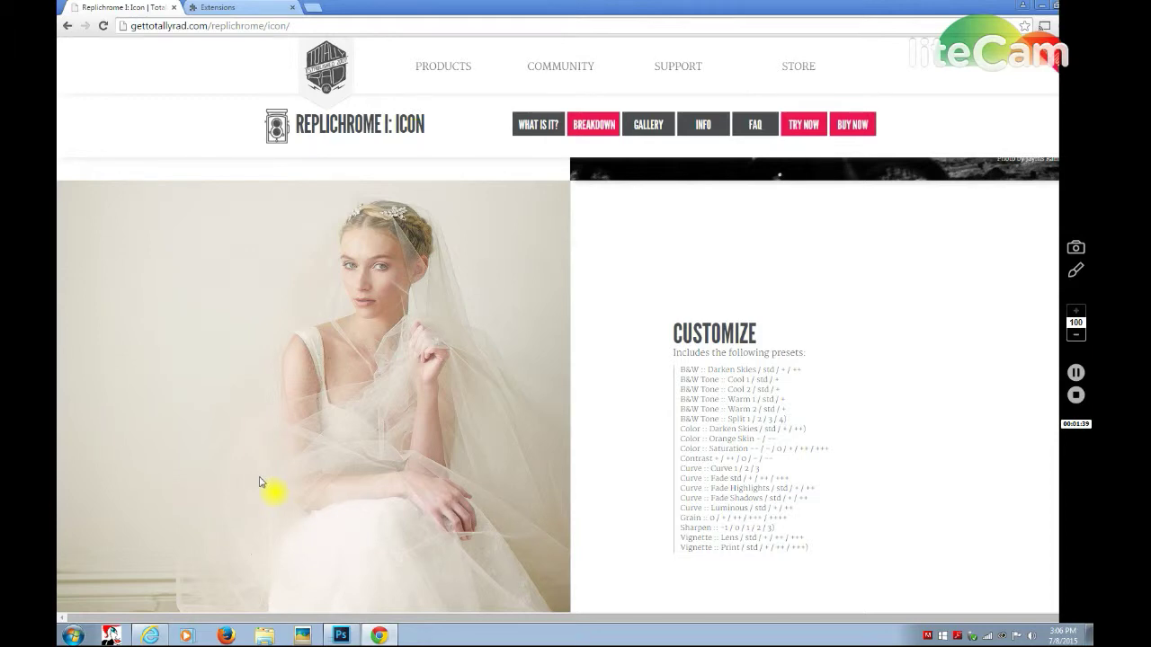
pyautogui.scroll(-10, 258, 482)
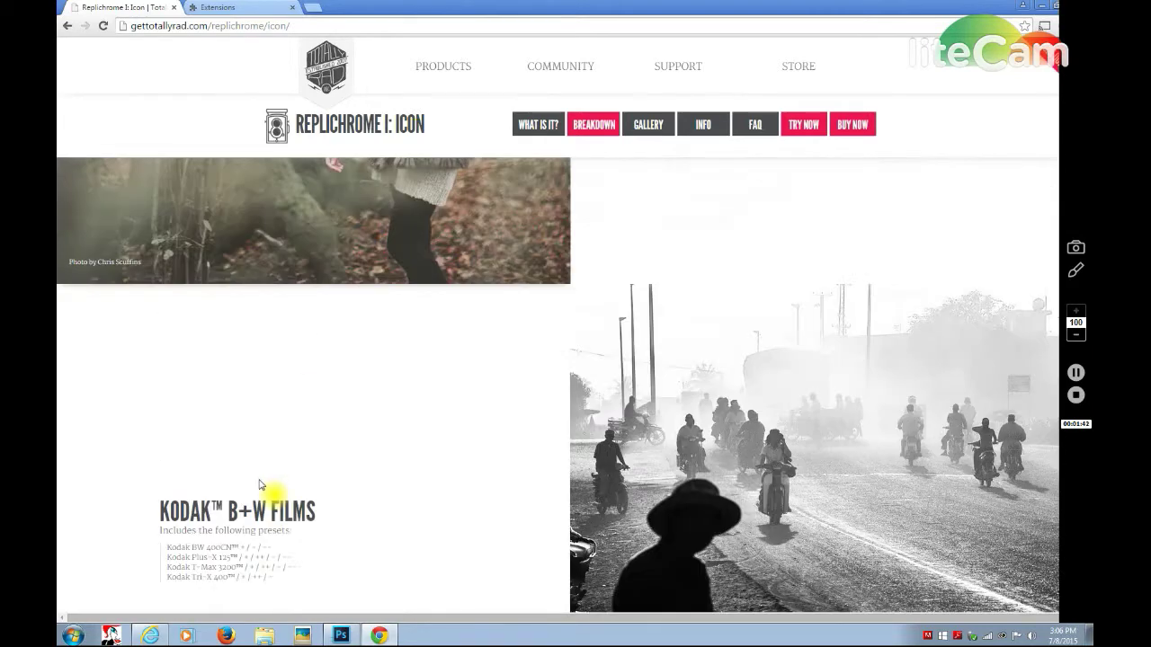
pyautogui.scroll(-6, 257, 480)
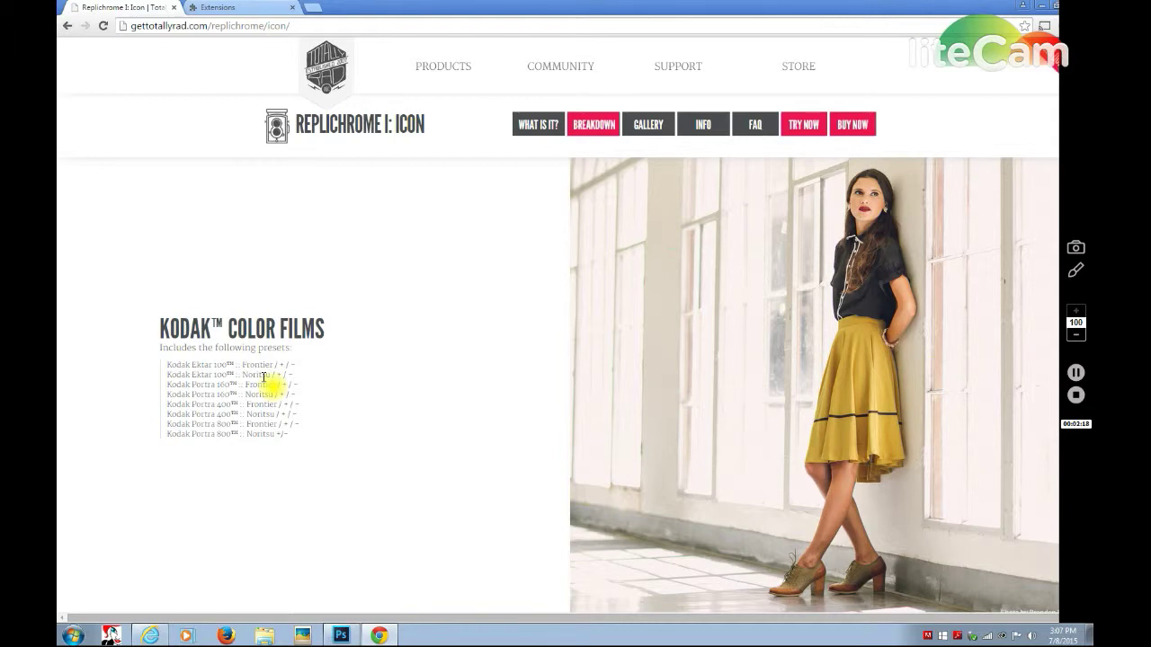
pyautogui.click(373, 636)
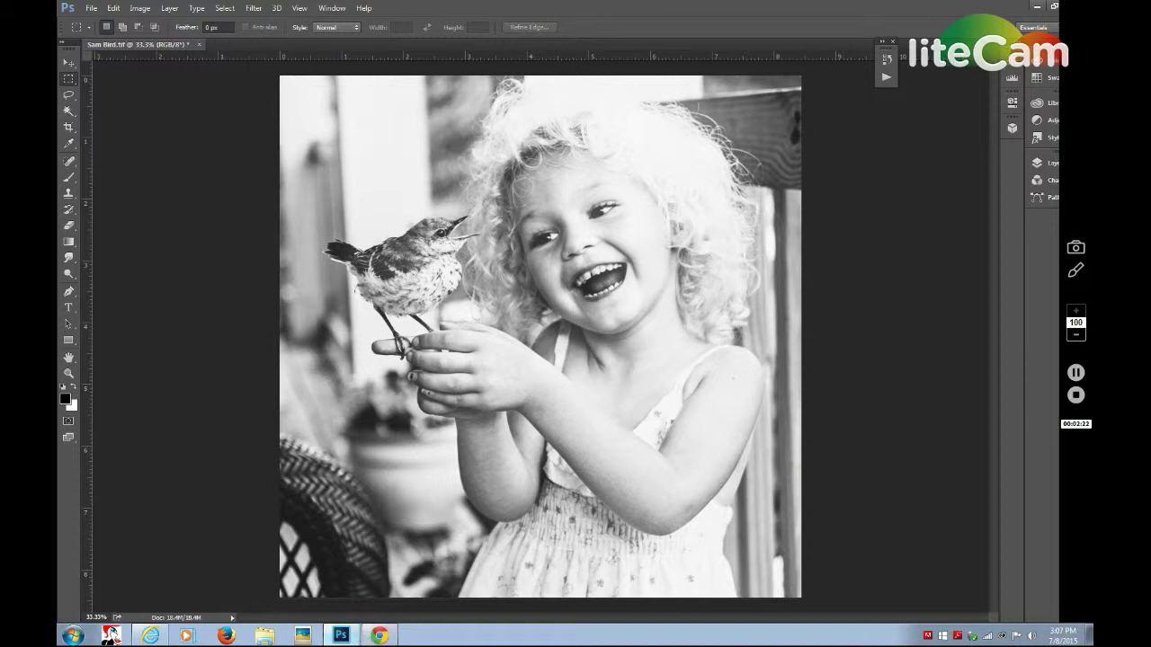
pyautogui.moveTo(341, 635)
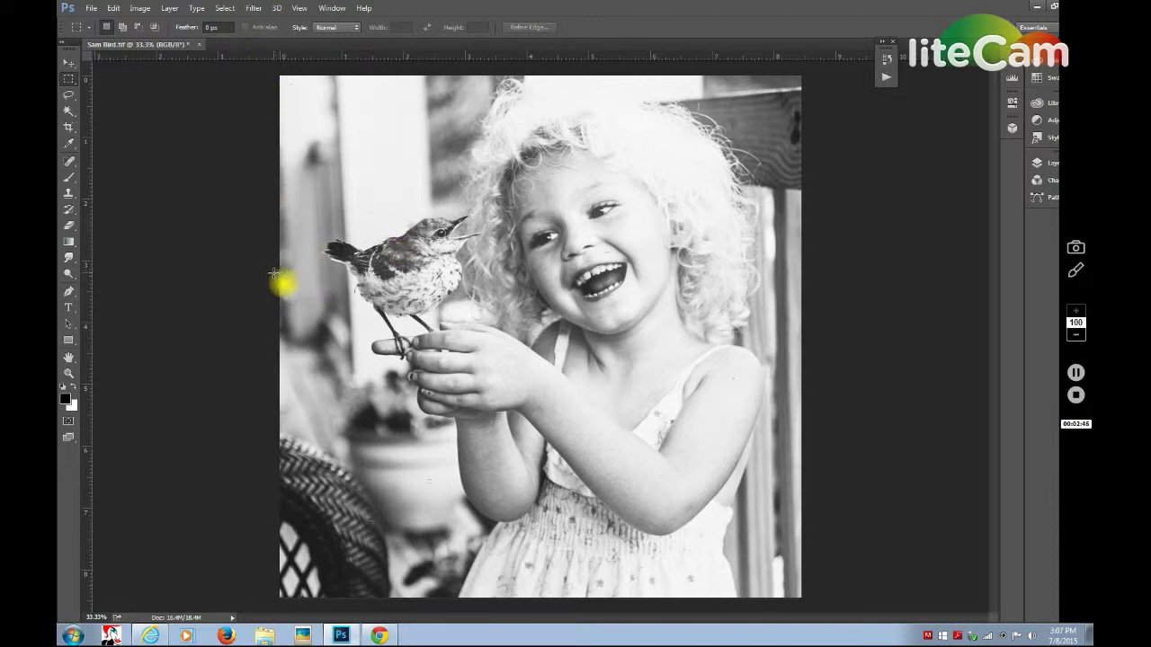
pyautogui.hotkey('ctrl', 'z')
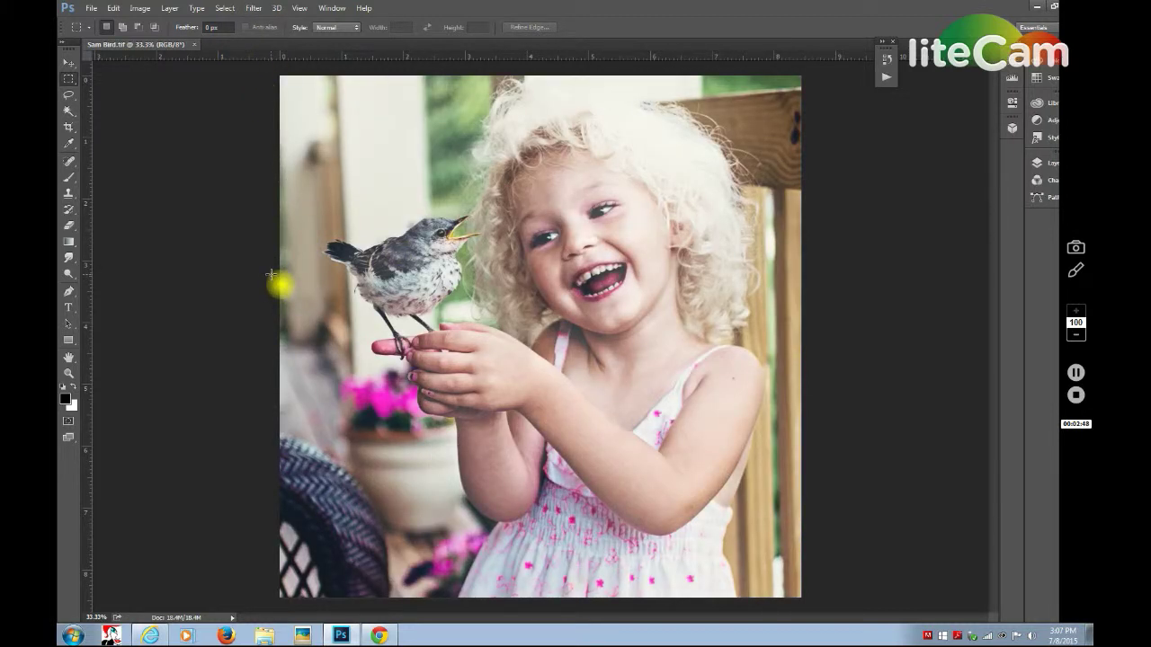
pyautogui.click(253, 9)
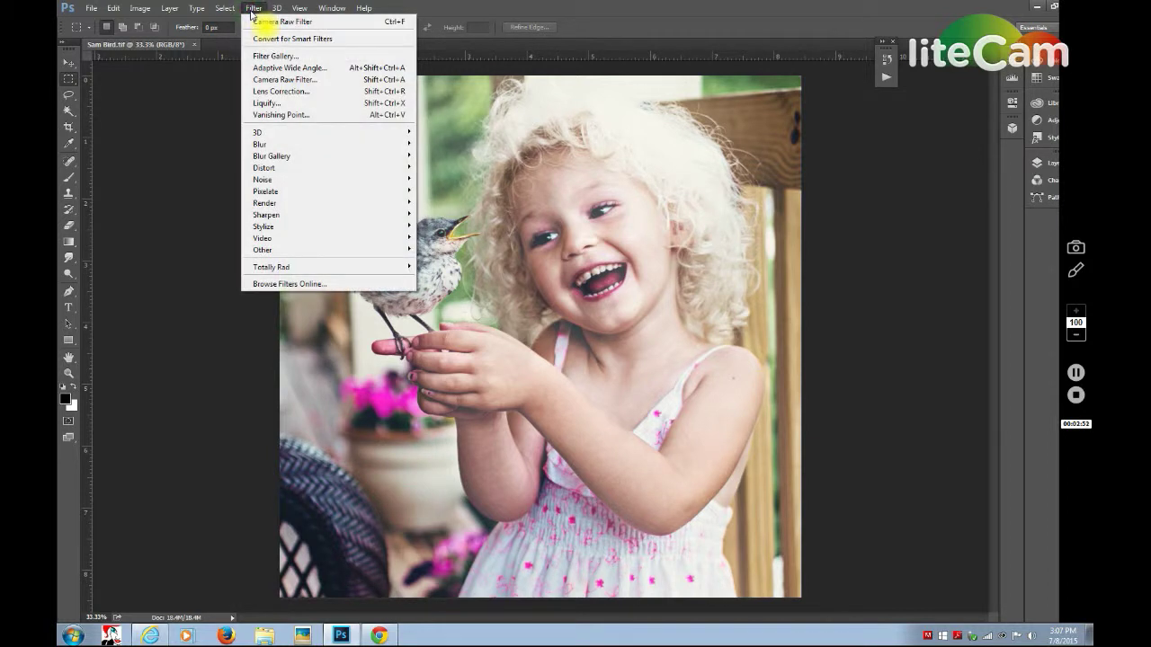
pyautogui.click(258, 82)
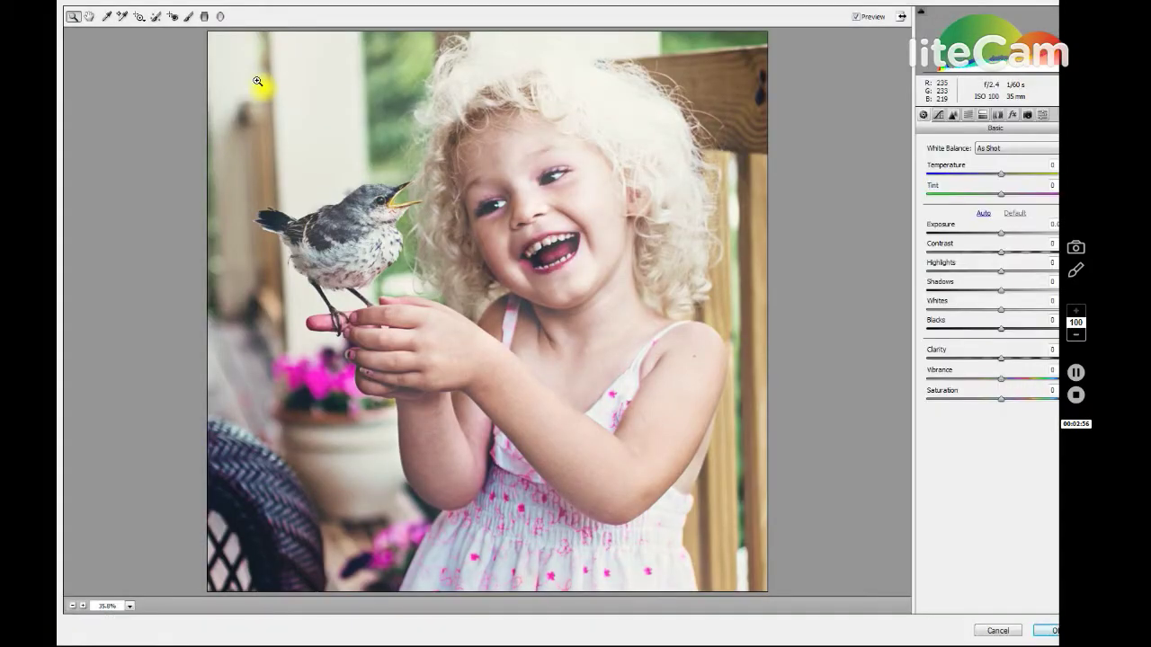
pyautogui.click(900, 16)
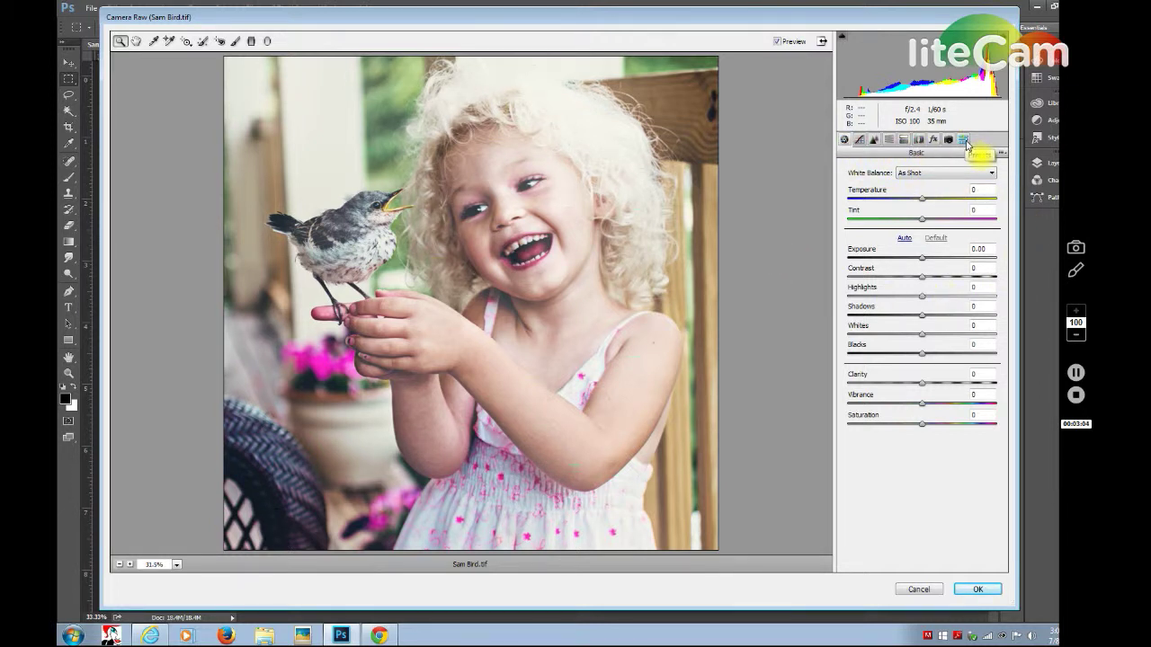
pyautogui.click(963, 141)
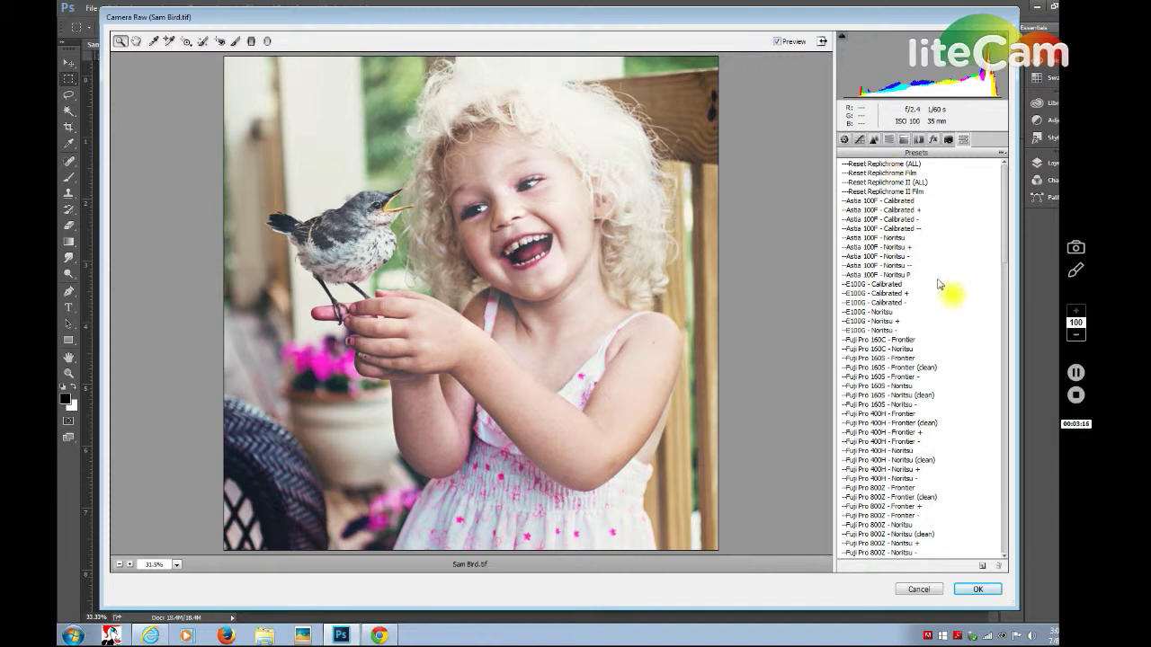
# Scroll the presets down to the Kodak entries and apply Kodak BW 400CN.
pyautogui.moveTo(1005, 189); pyautogui.dragTo(1000, 297)
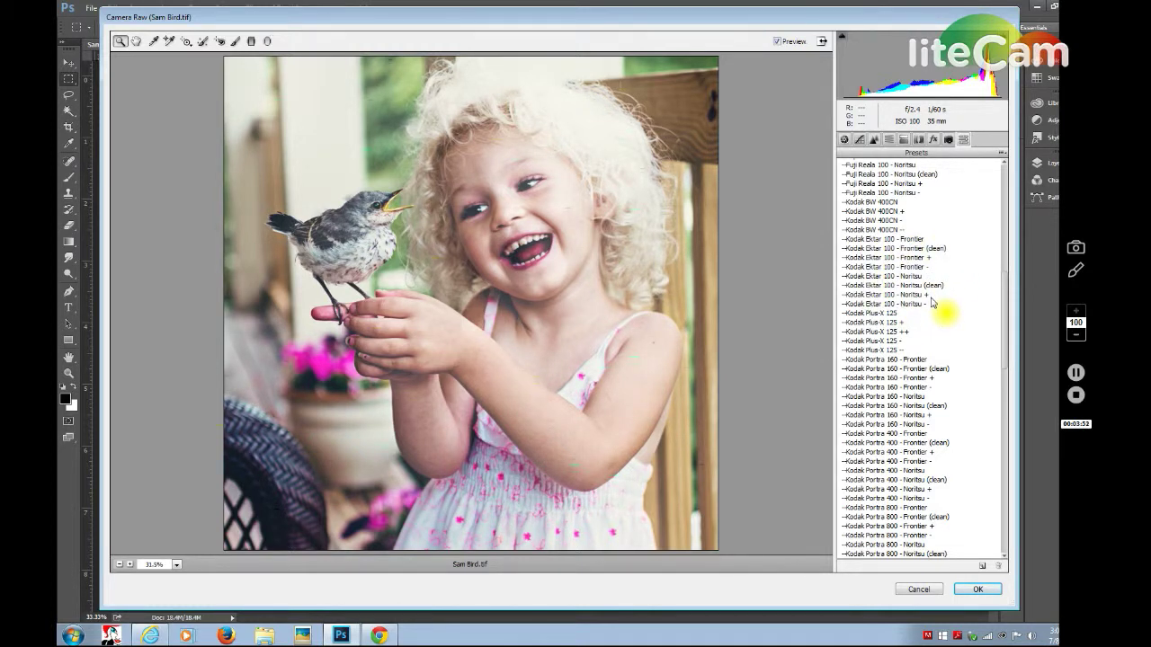
pyautogui.moveTo(1007, 357); pyautogui.dragTo(1004, 333)
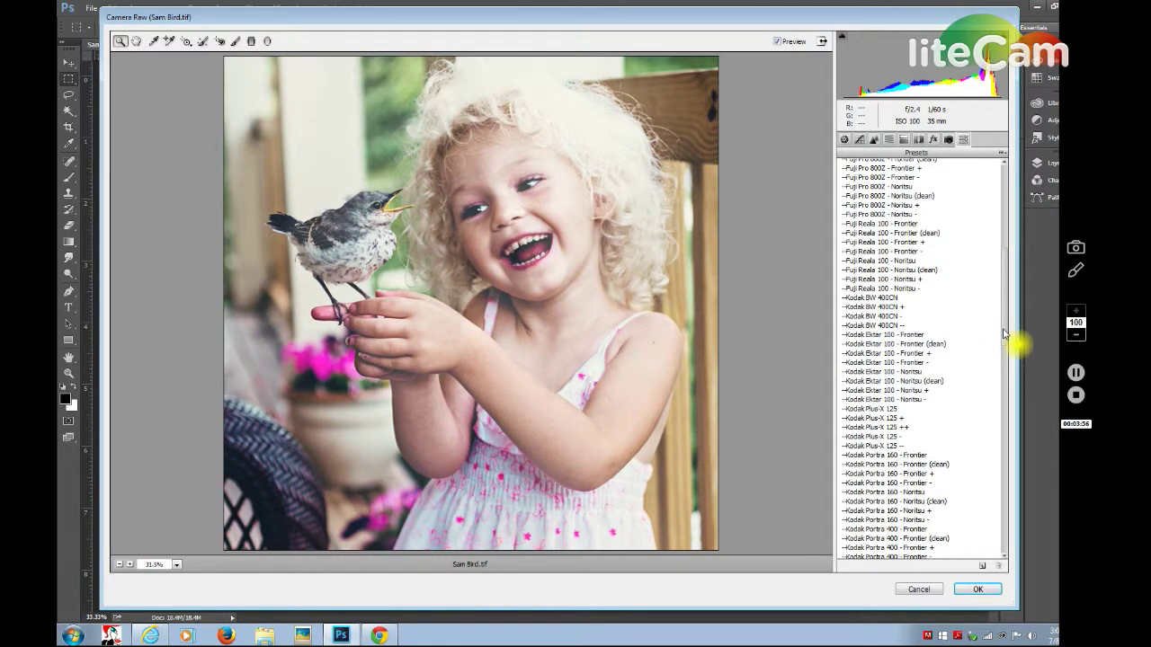
pyautogui.moveTo(1004, 334); pyautogui.dragTo(1019, 258)
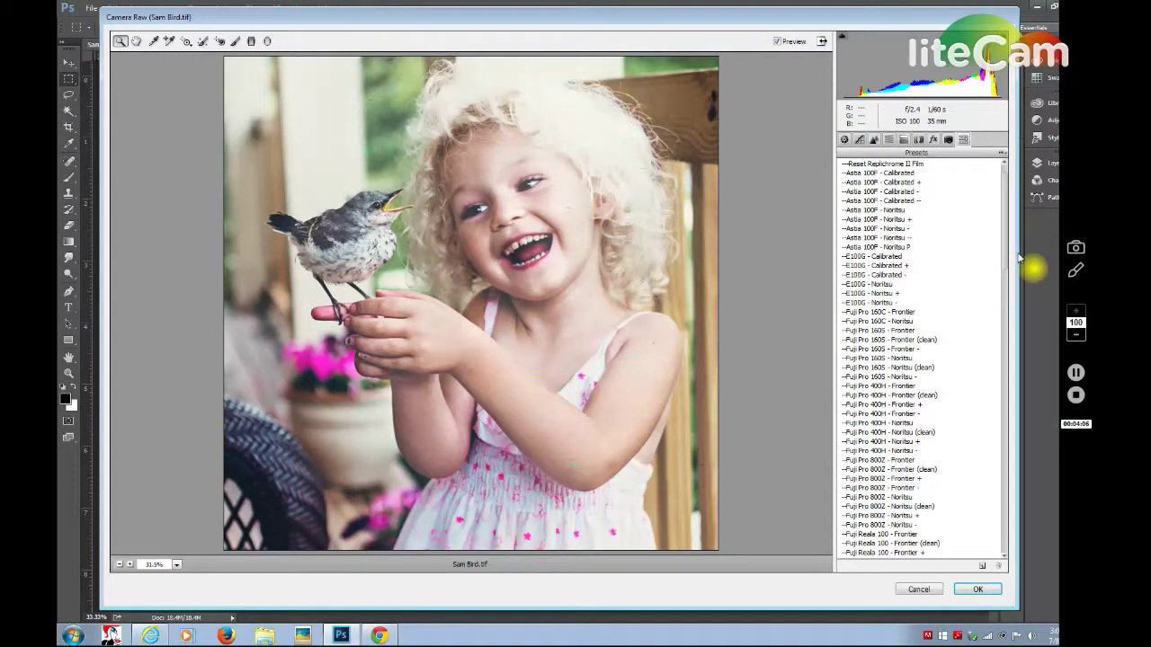
pyautogui.moveTo(1018, 258); pyautogui.dragTo(1013, 340)
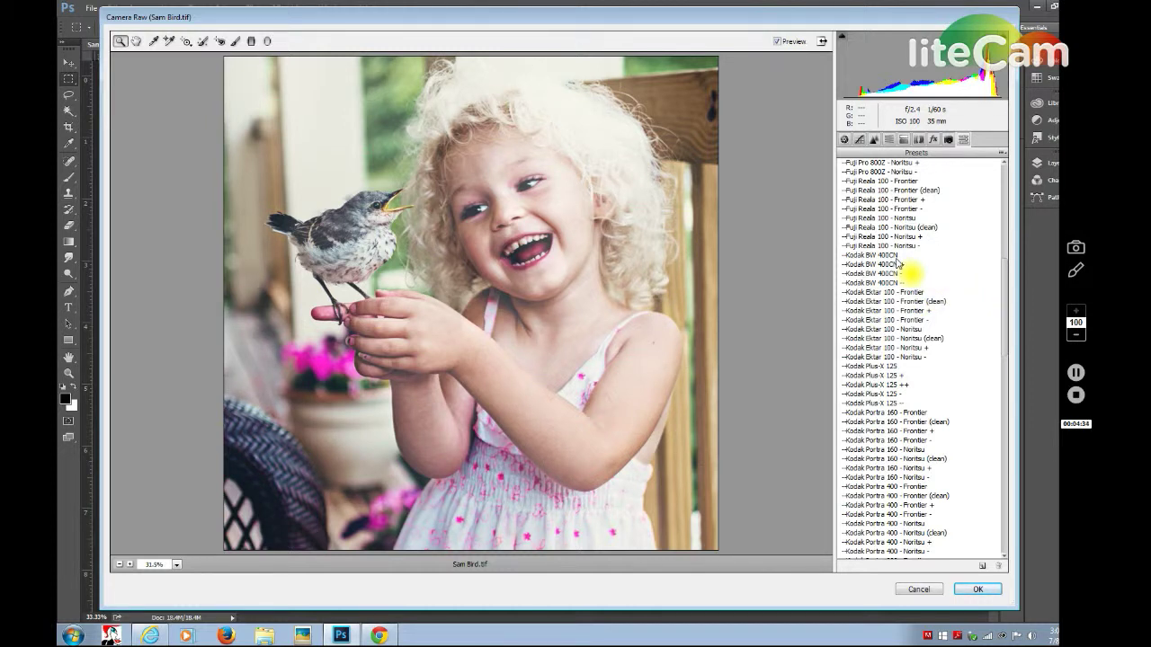
pyautogui.click(895, 256)
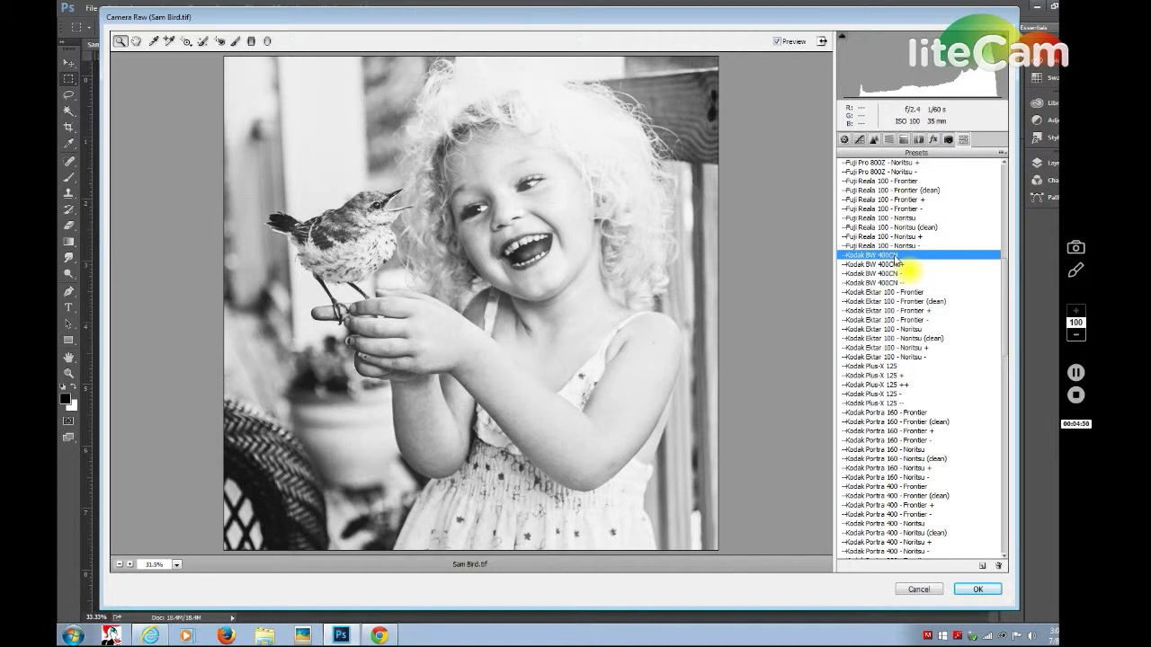
# Apply the Kodak BW 400CN + preset, then scroll the preset list back to the top.
pyautogui.click(898, 264)
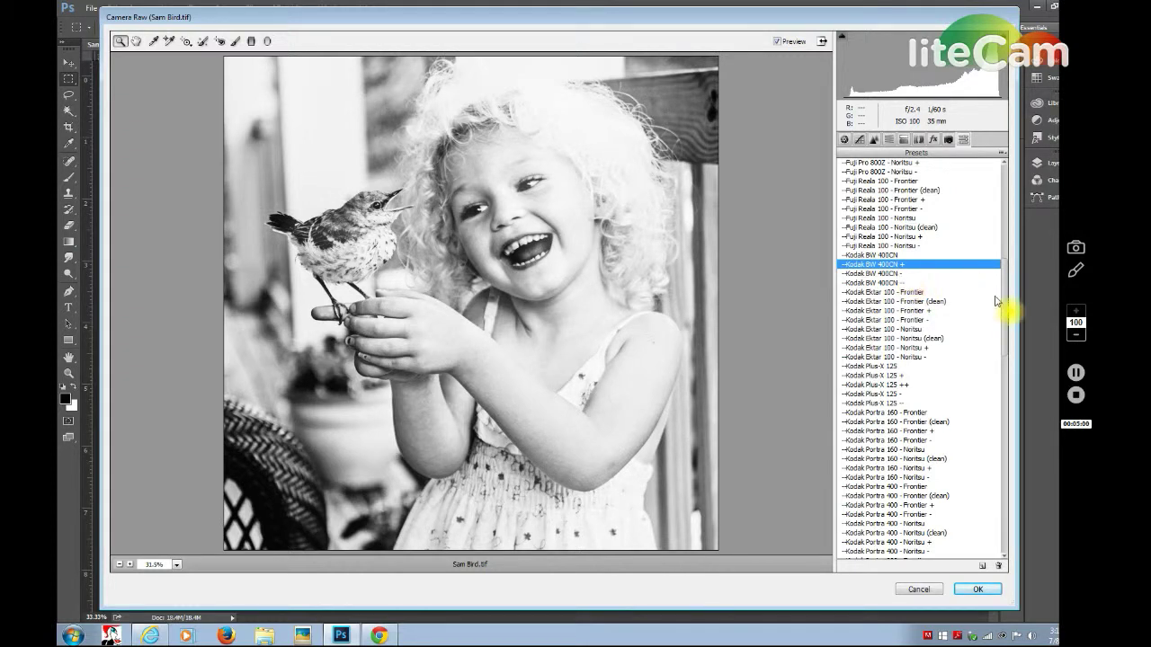
pyautogui.moveTo(1006, 323); pyautogui.dragTo(1004, 335)
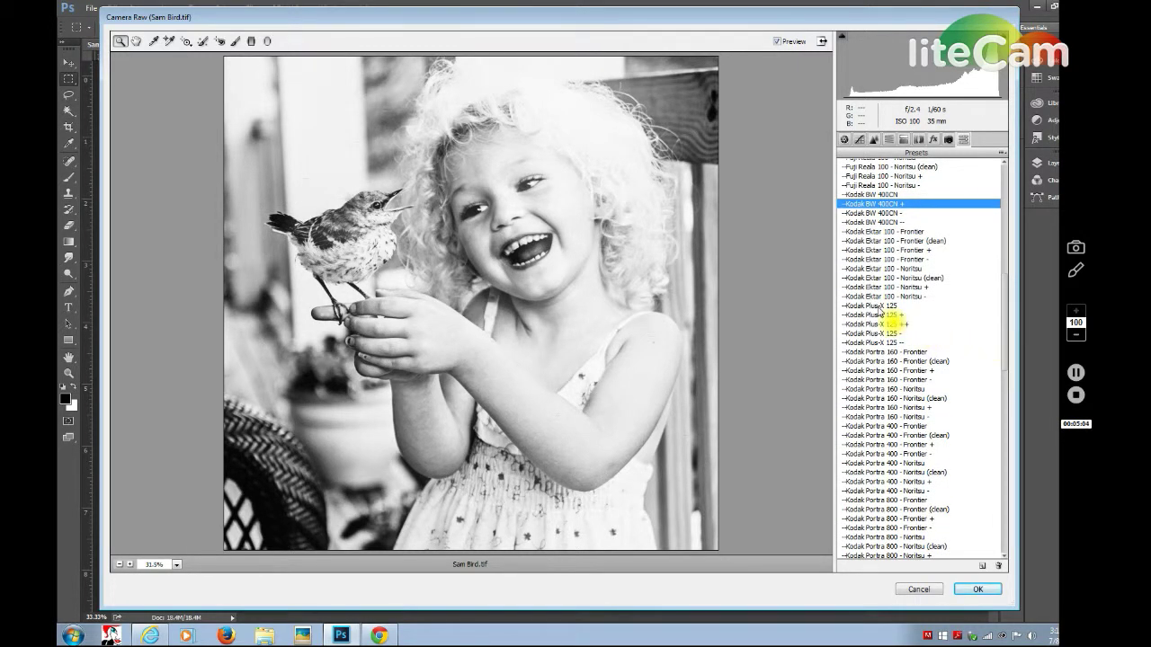
pyautogui.moveTo(1004, 301); pyautogui.dragTo(1004, 180)
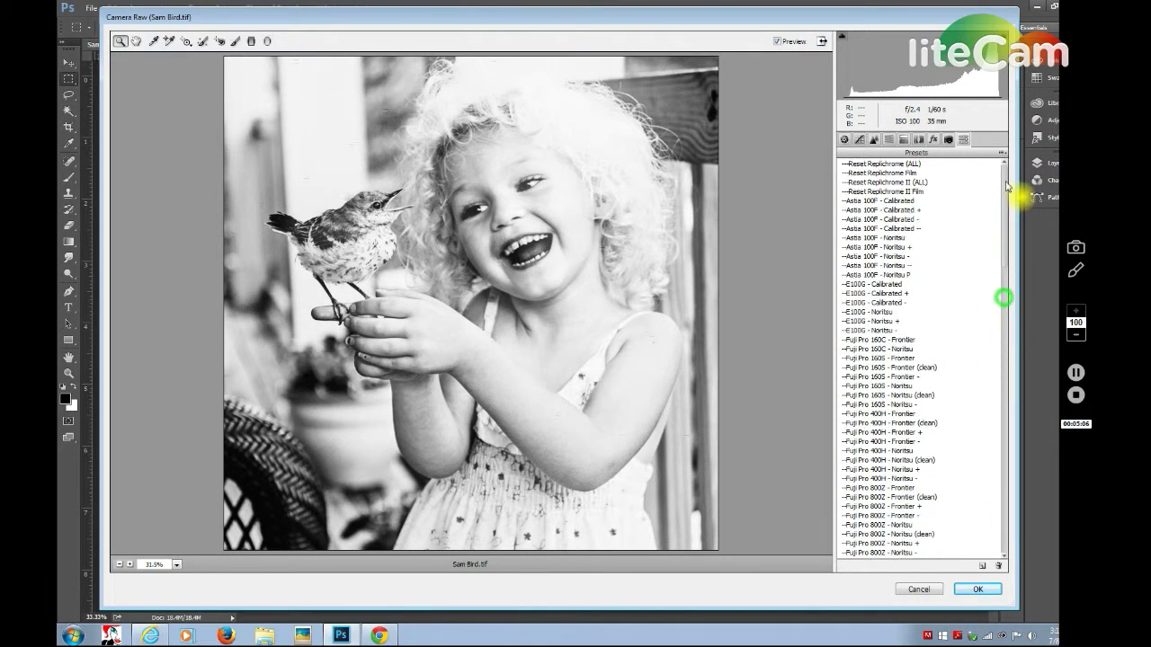
# Apply Reset Replichrome (ALL) and scroll the list down toward the Kodak presets.
pyautogui.click(885, 163)
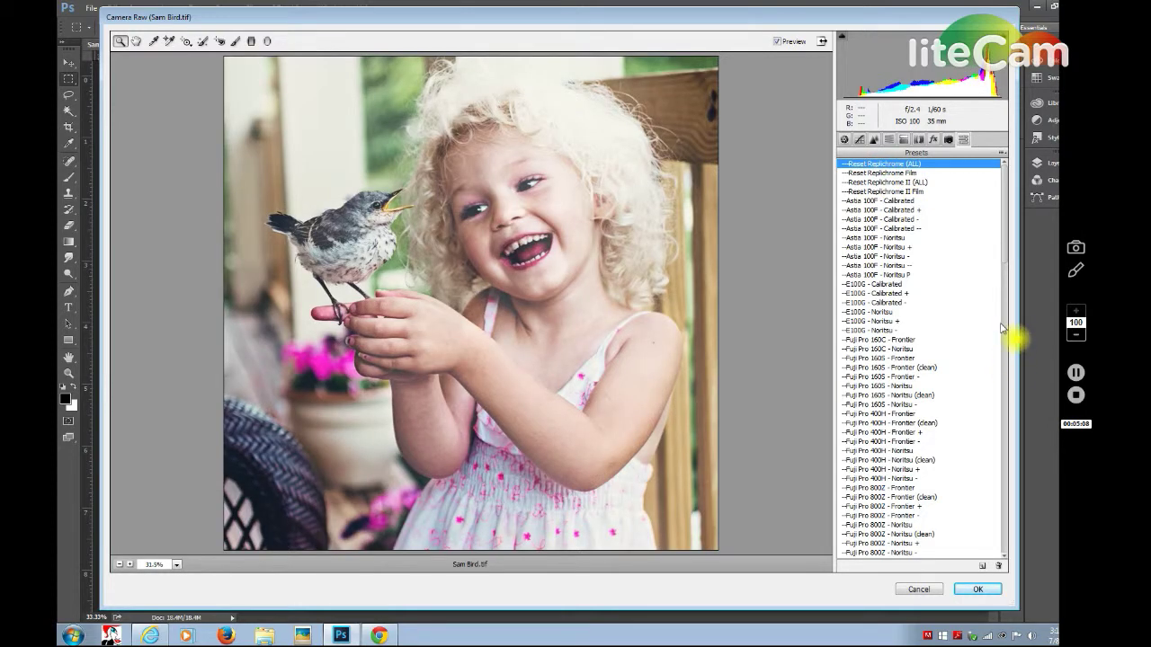
pyautogui.moveTo(1005, 244); pyautogui.dragTo(1004, 346)
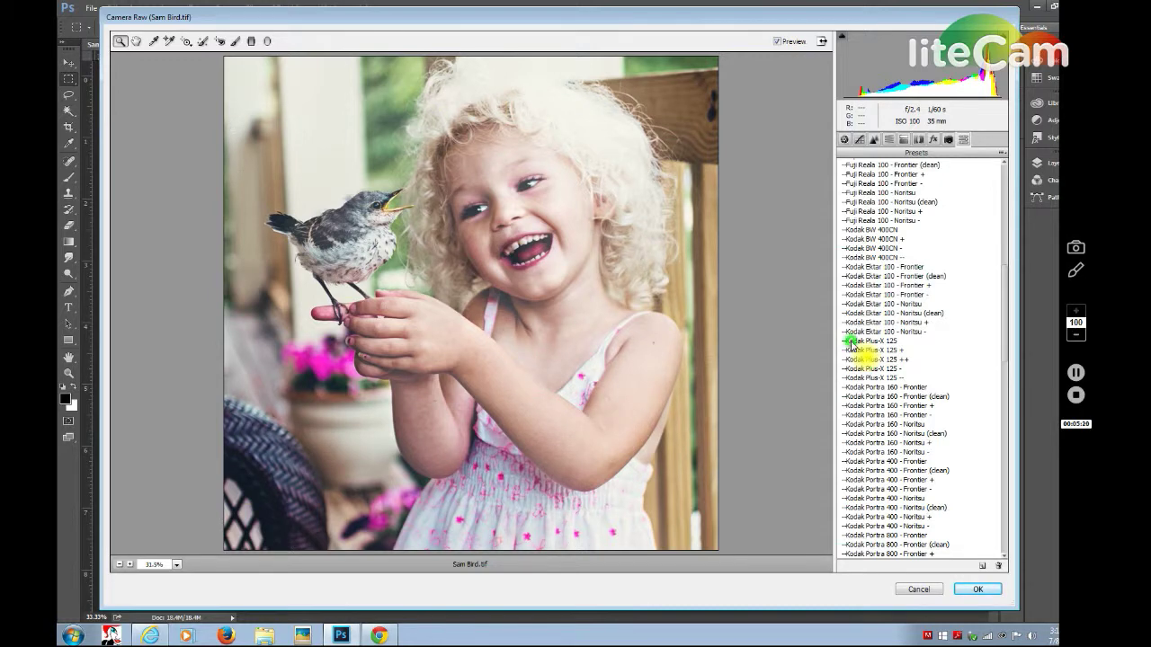
# Apply Kodak Plus-X 125, then compare its +, ++, - and -- variants.
pyautogui.click(850, 341)
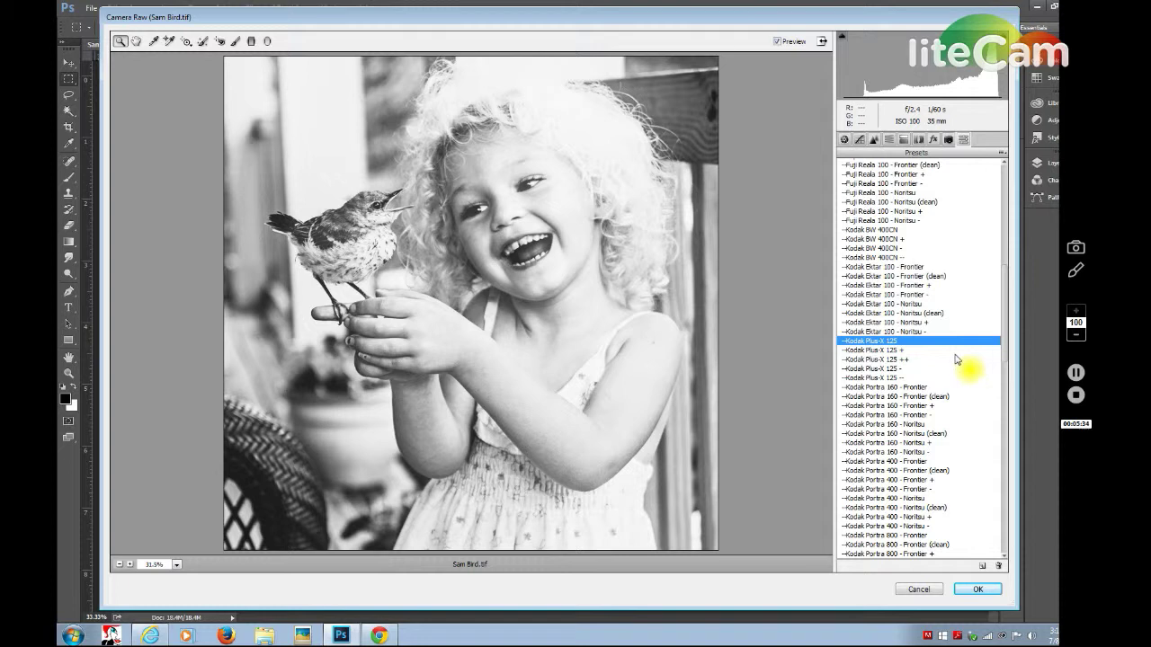
pyautogui.click(895, 350)
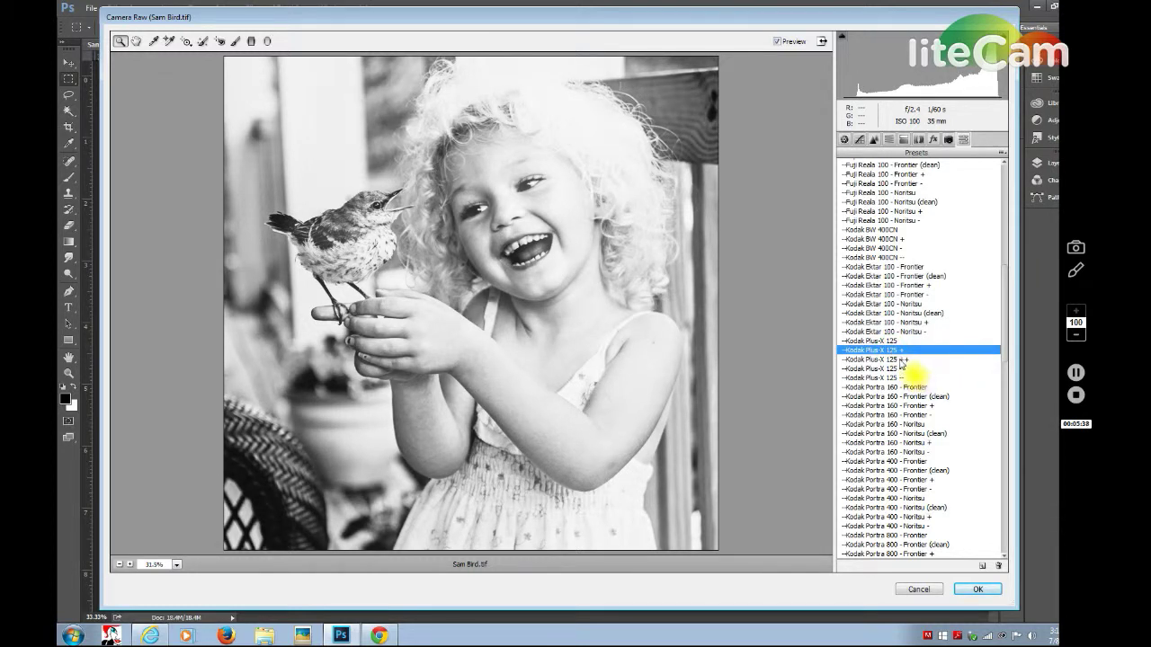
pyautogui.click(899, 359)
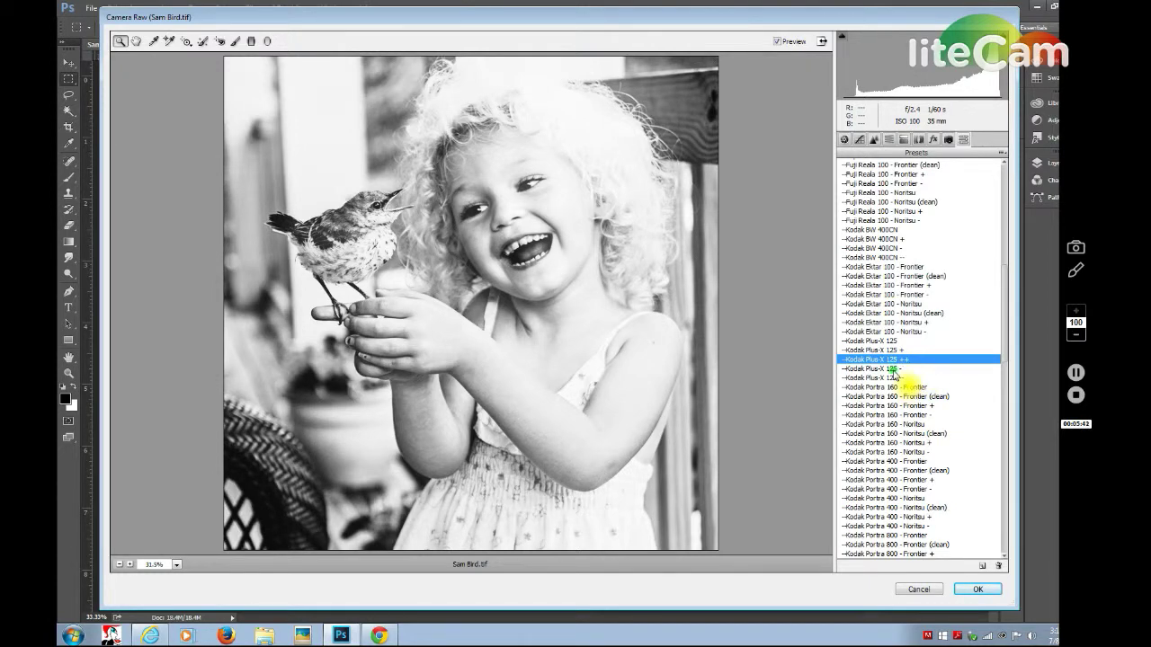
pyautogui.click(895, 369)
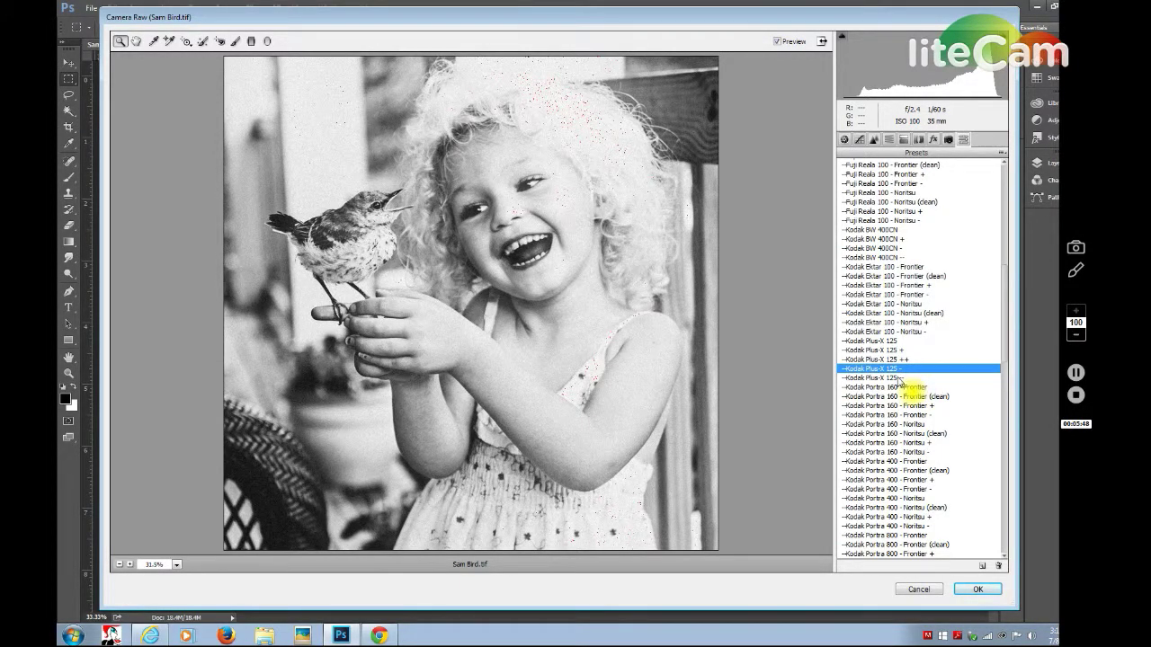
pyautogui.click(897, 378)
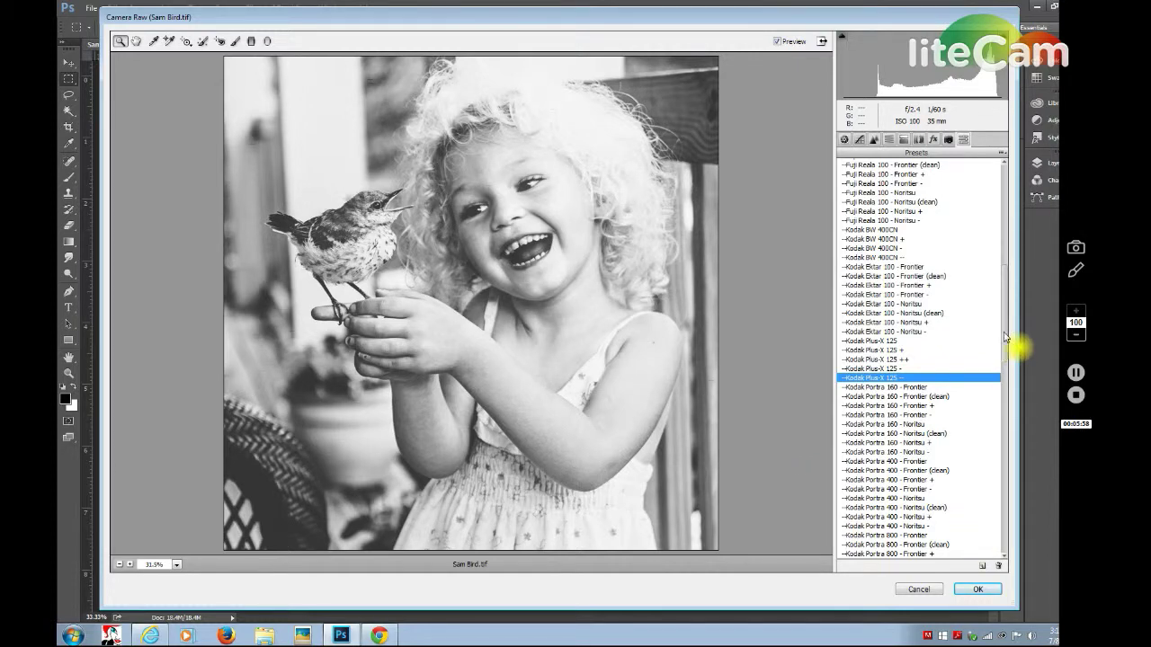
# Try Kodak Tri-X 400 with its + and - variants, then apply Kodak T-Max 3200.
pyautogui.moveTo(1004, 331); pyautogui.dragTo(1005, 414)
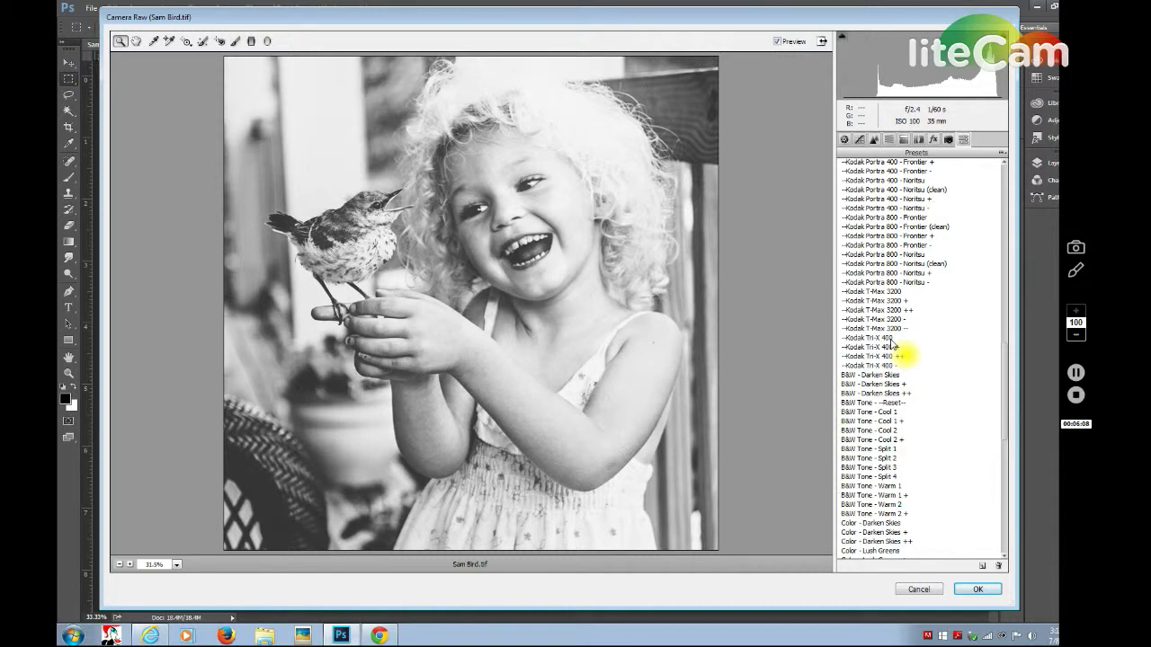
pyautogui.click(891, 339)
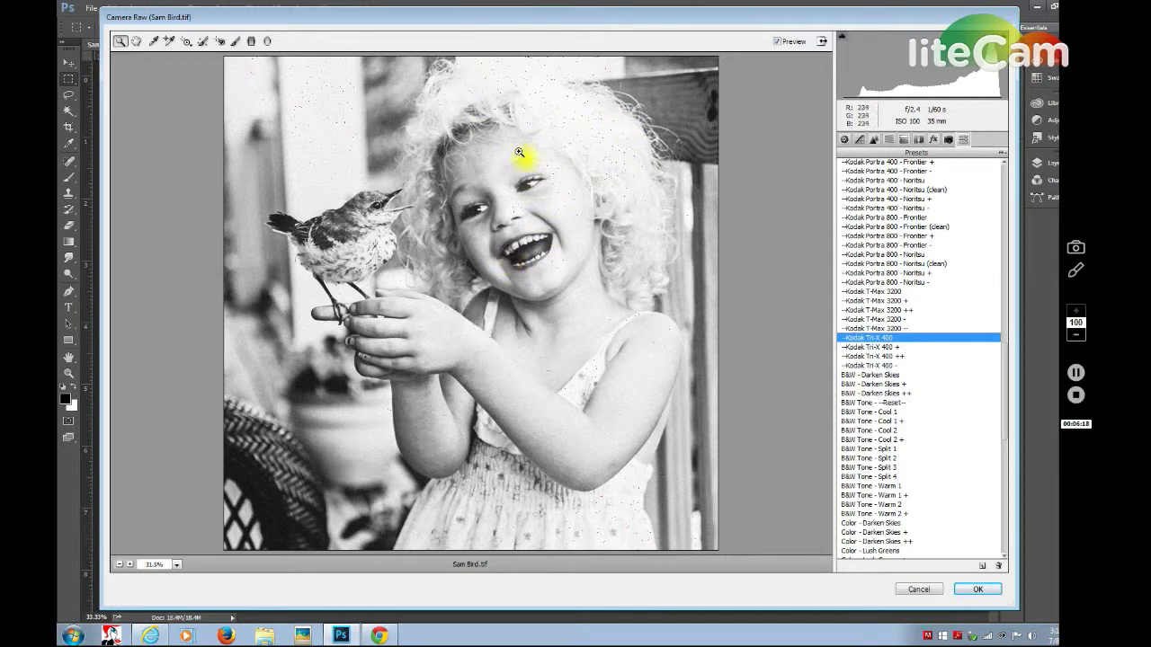
pyautogui.click(883, 347)
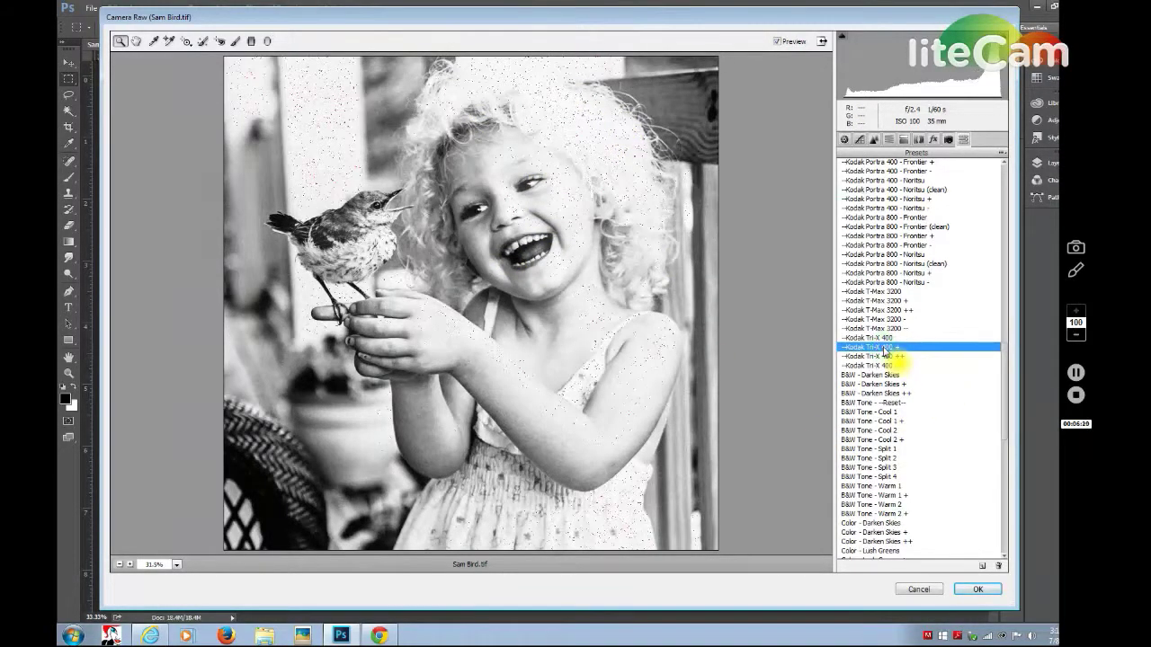
pyautogui.click(886, 366)
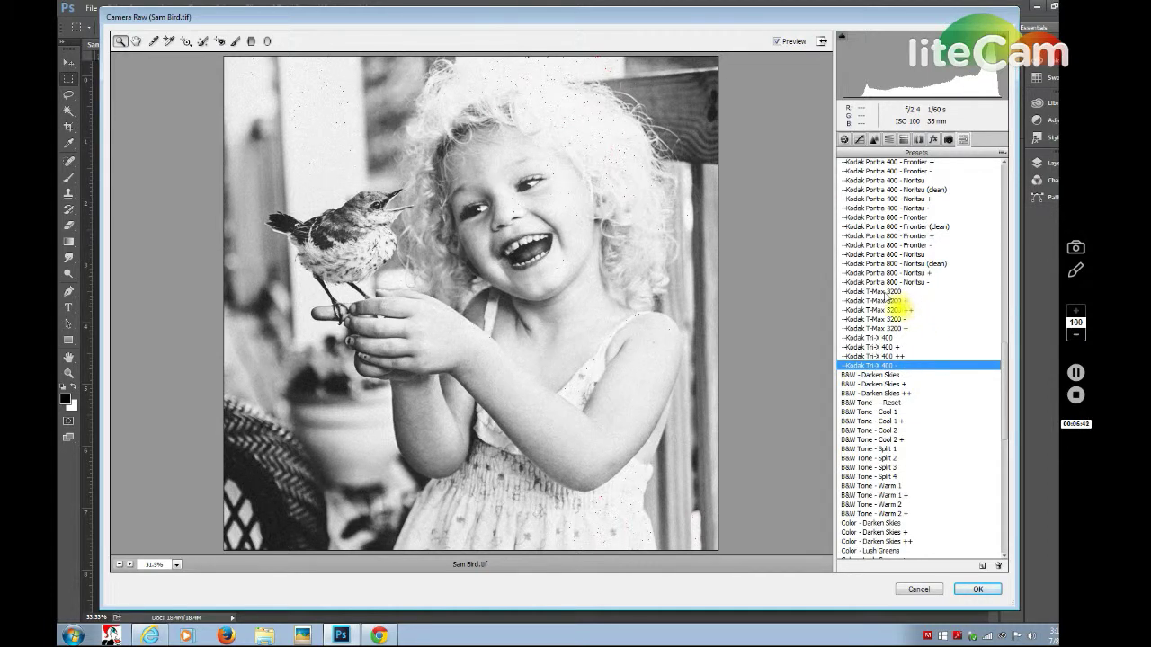
pyautogui.click(884, 293)
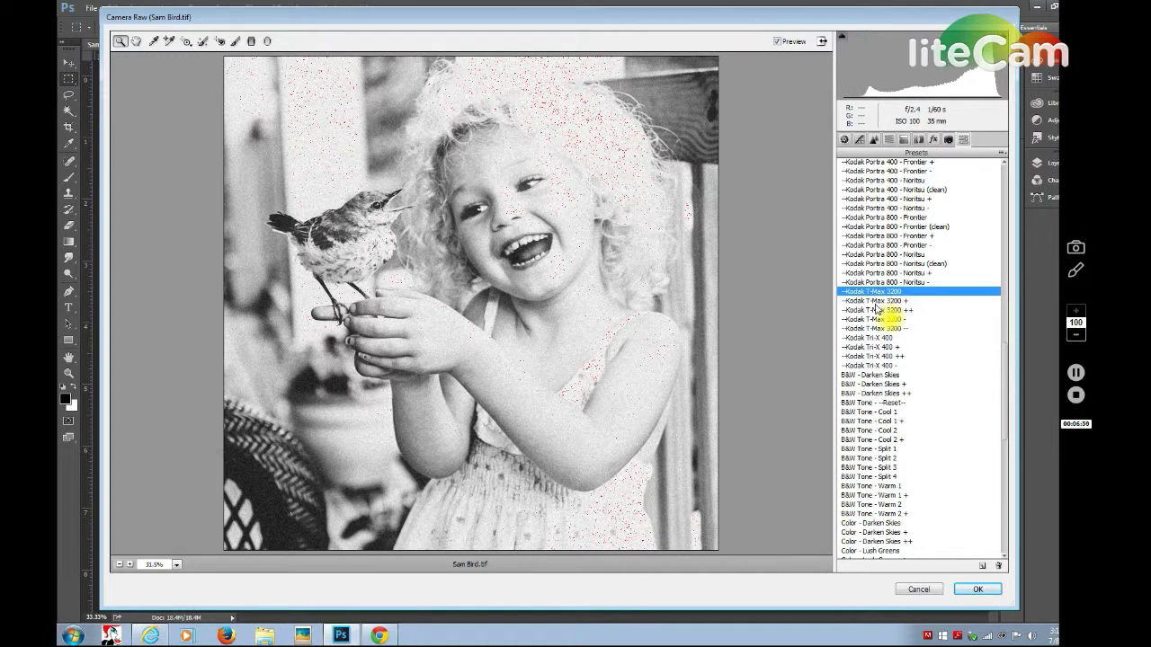
# Compare T-Max 3200 - with plain T-Max 3200, then reapply Kodak Plus-X 125.
pyautogui.click(879, 319)
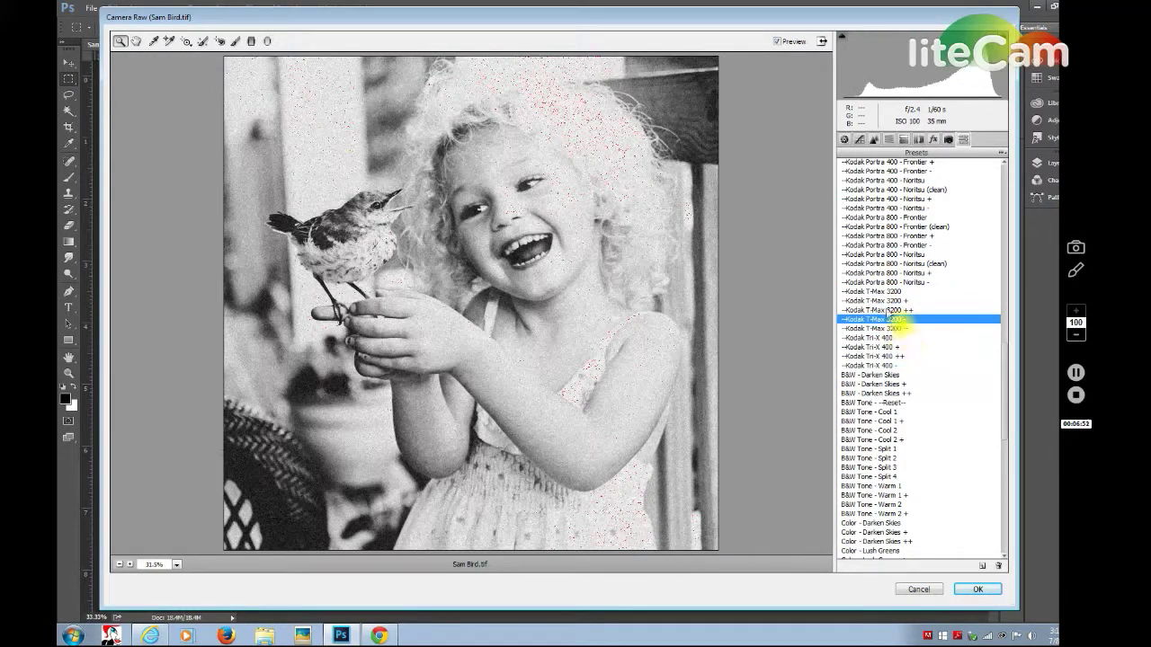
pyautogui.click(883, 293)
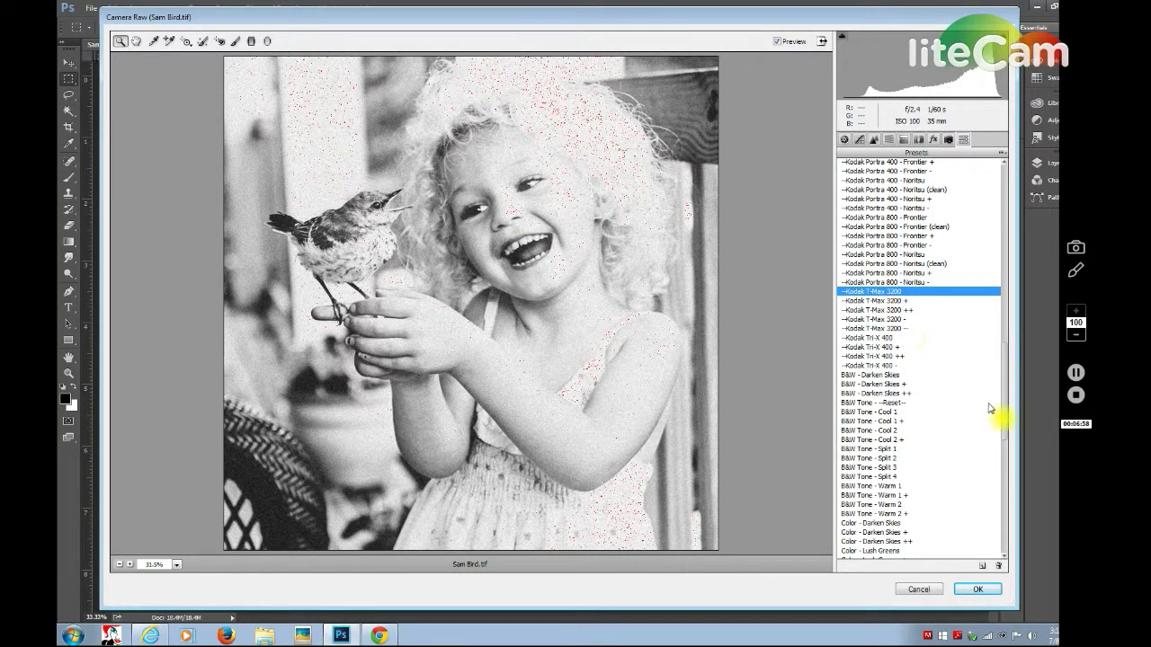
pyautogui.moveTo(1005, 384); pyautogui.dragTo(1007, 277)
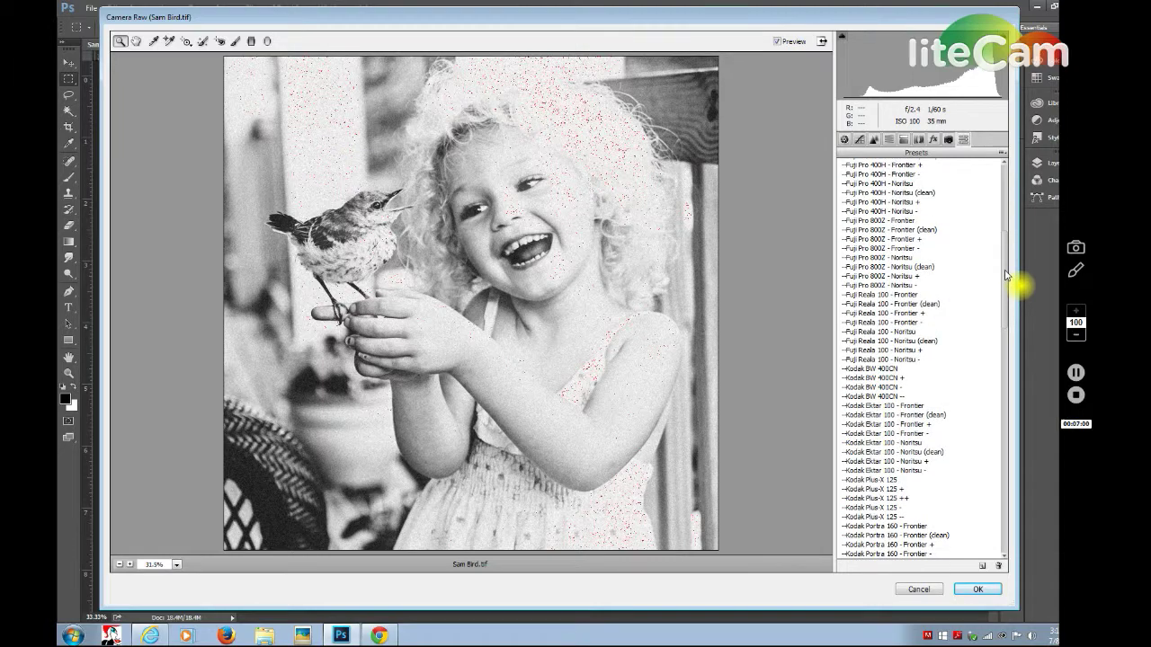
pyautogui.click(996, 481)
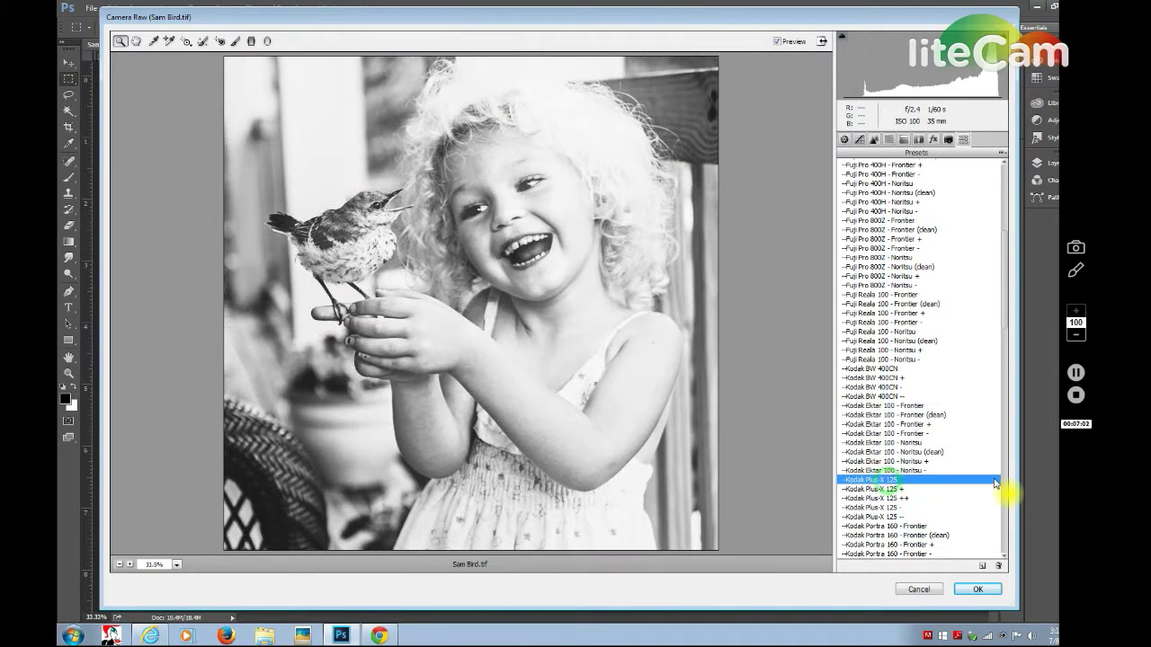
pyautogui.moveTo(1007, 255); pyautogui.dragTo(996, 399)
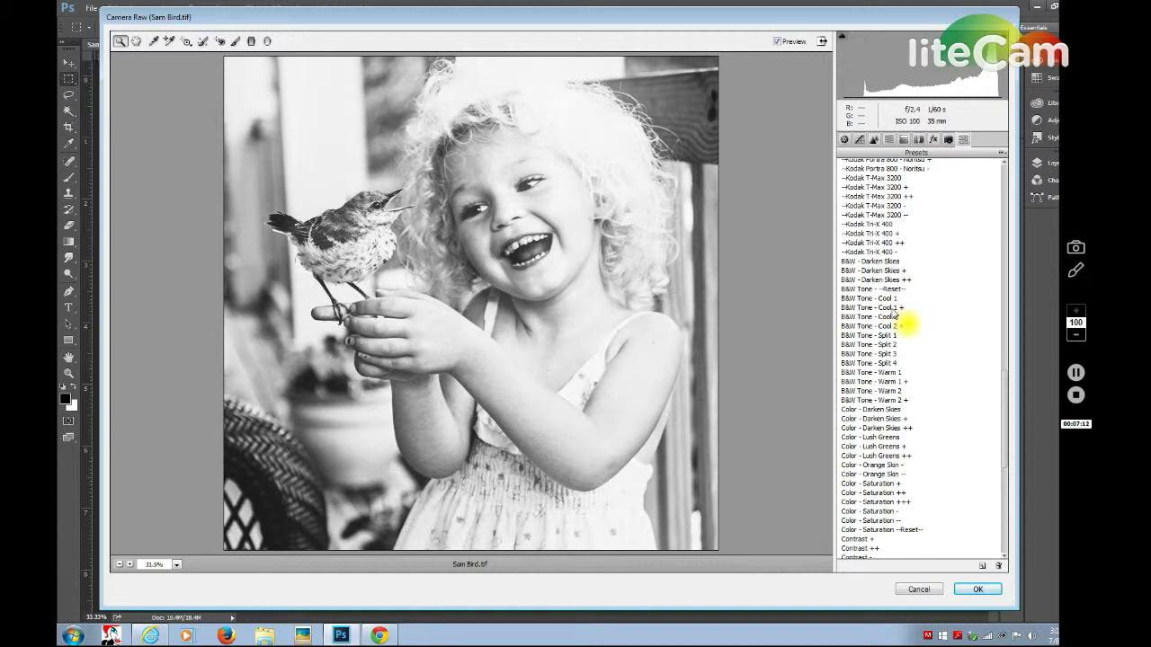
# Try B&W Tone Cool 1 +, Cool 2, Reset and Warm 2, settling on B&W Tone - Warm 1.
pyautogui.click(895, 309)
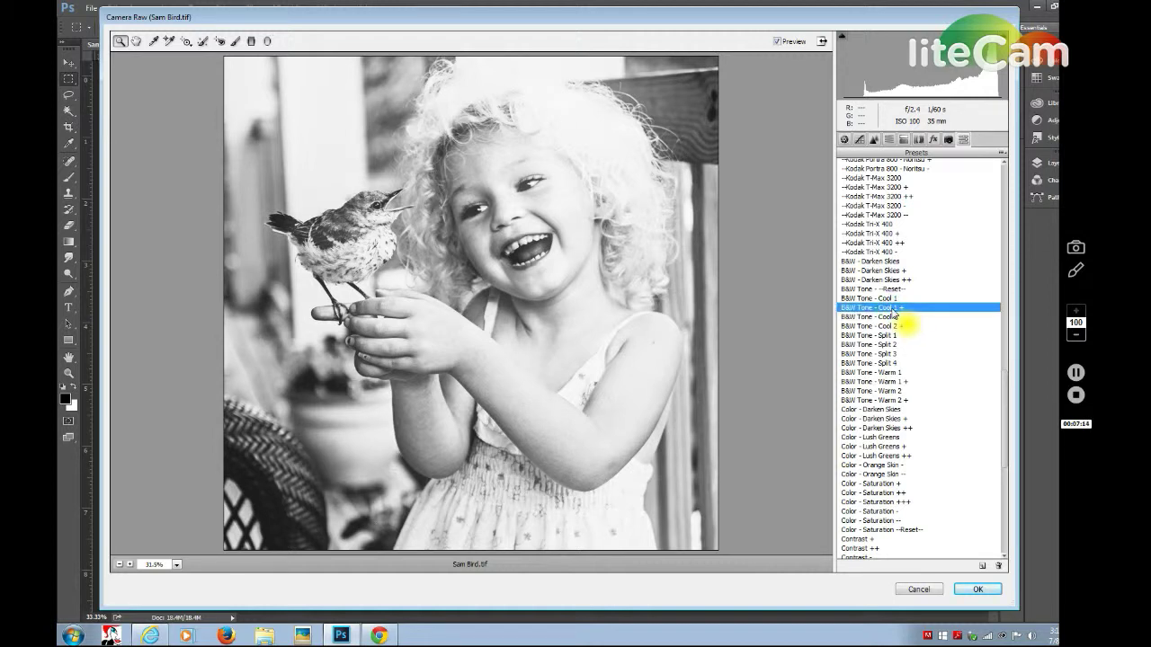
pyautogui.click(890, 318)
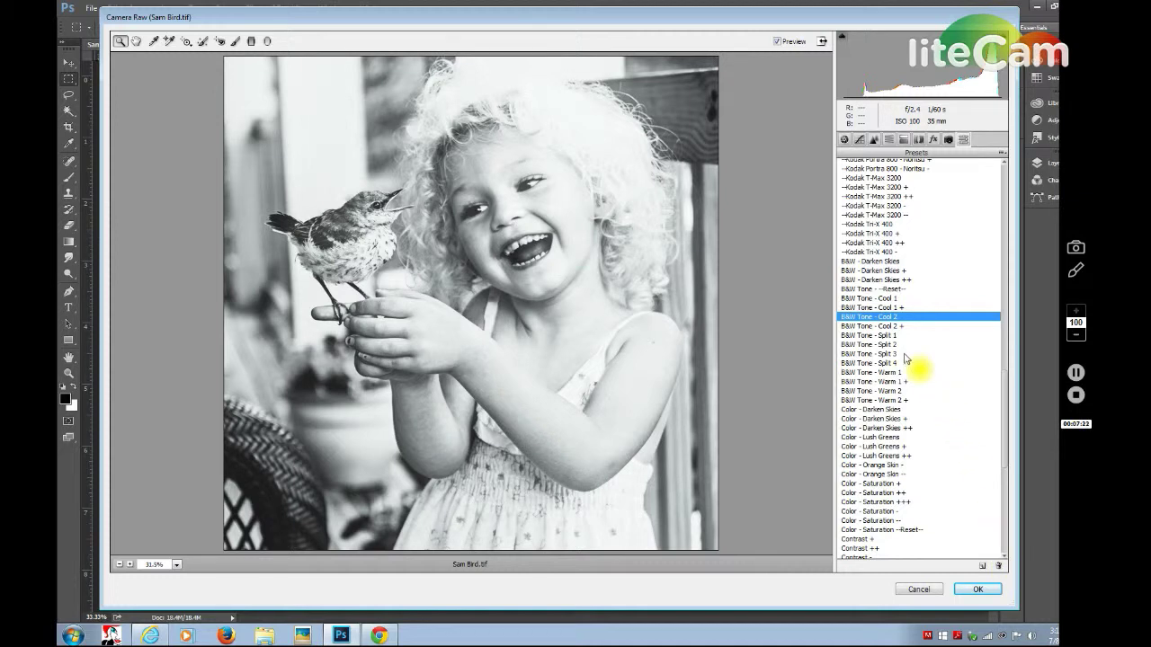
pyautogui.click(884, 289)
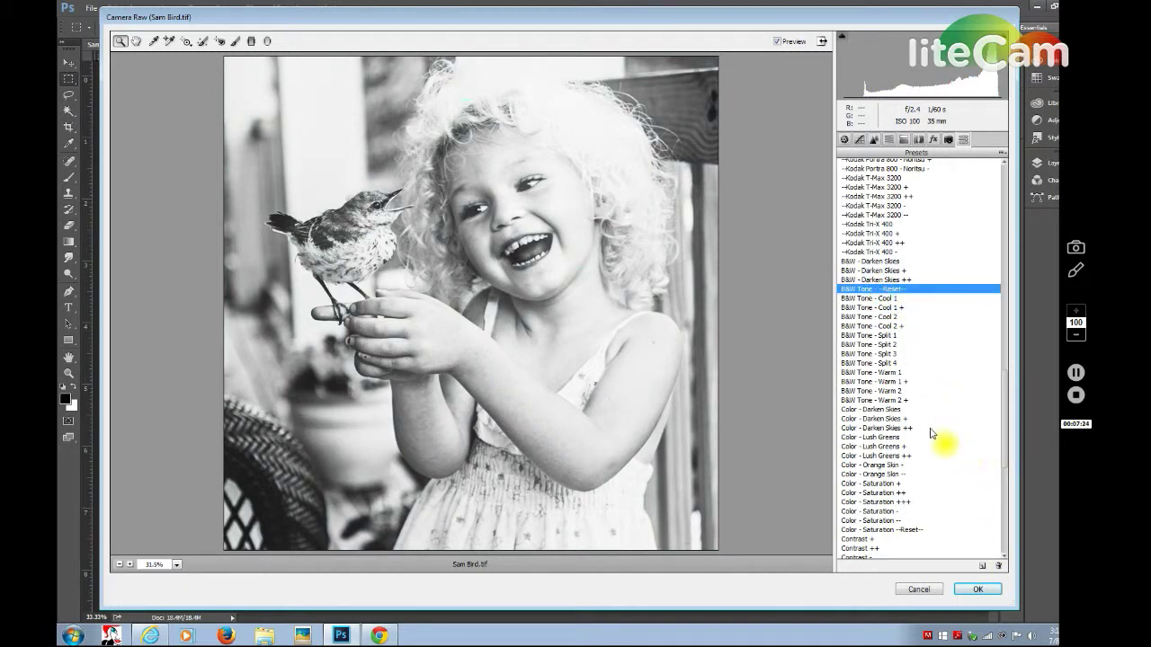
pyautogui.click(879, 394)
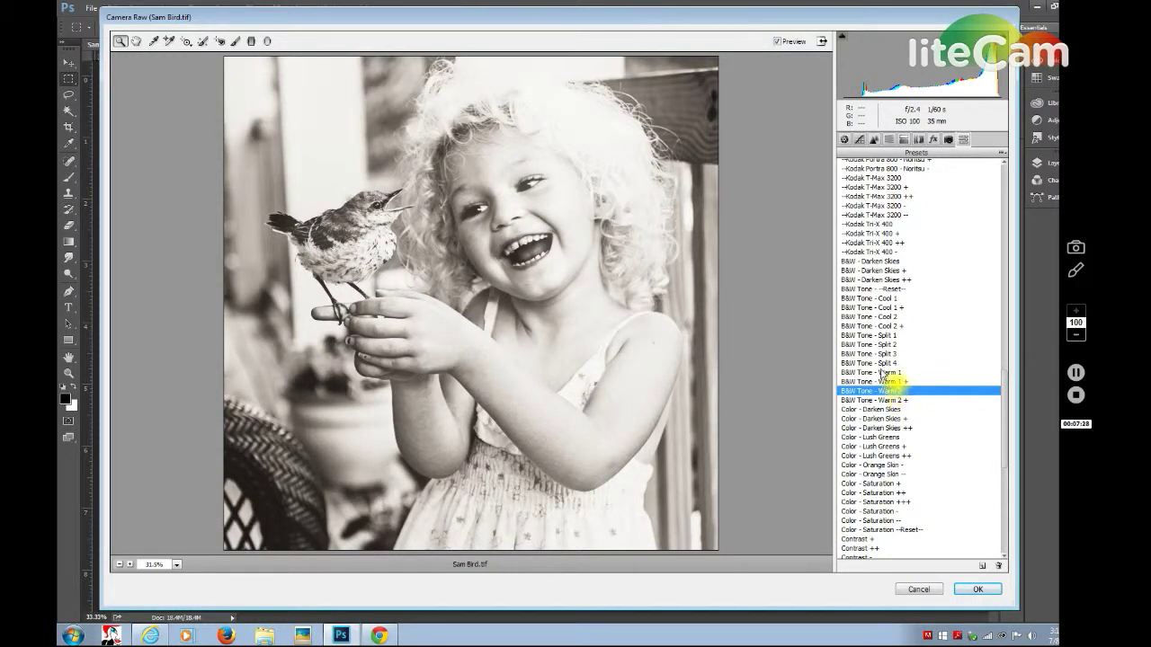
pyautogui.click(882, 373)
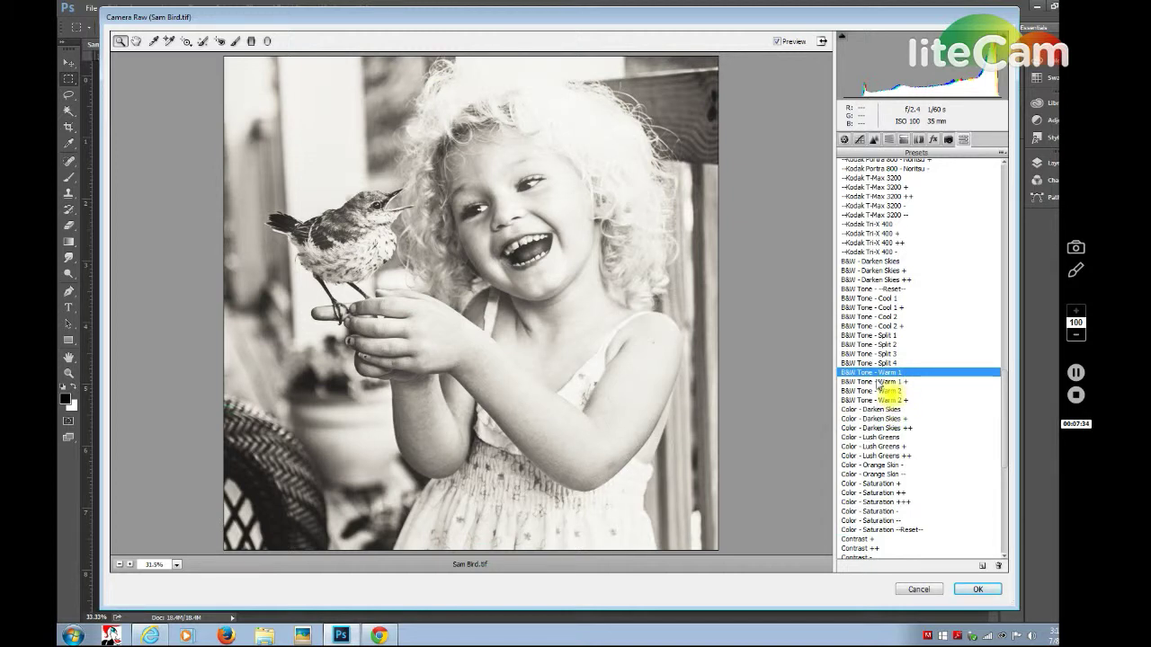
pyautogui.scroll(3, 1003, 436)
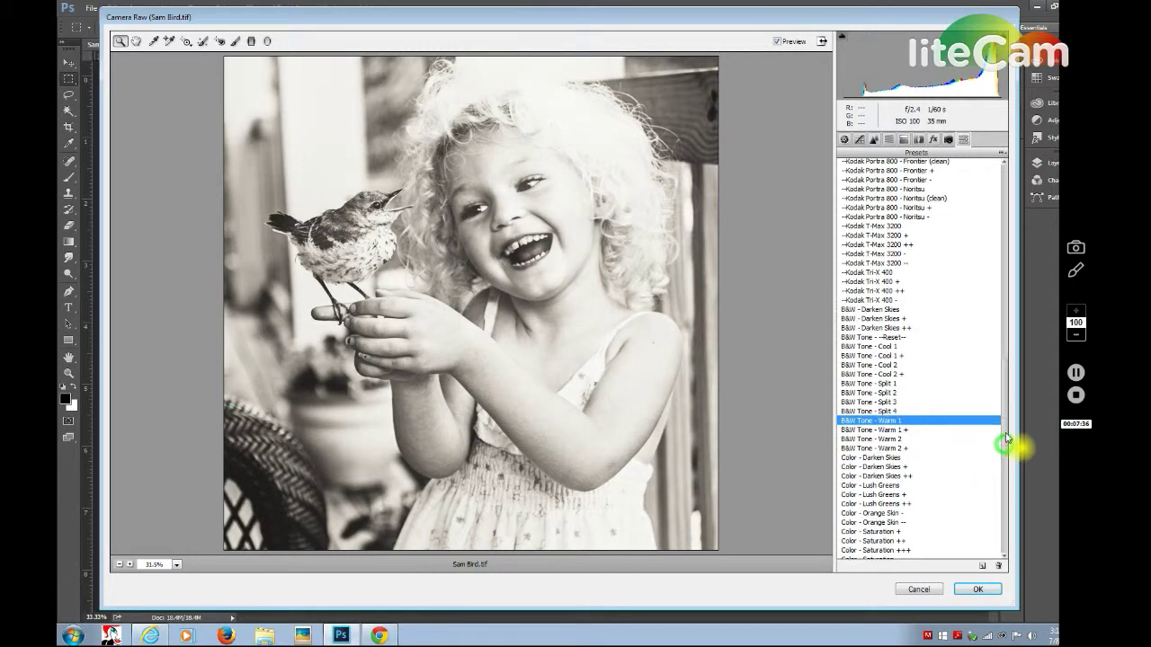
# Scroll up the preset list and reapply Kodak Plus-X 125 to drop the warm tint.
pyautogui.moveTo(1004, 423); pyautogui.dragTo(1007, 329)
pyautogui.click(892, 347)
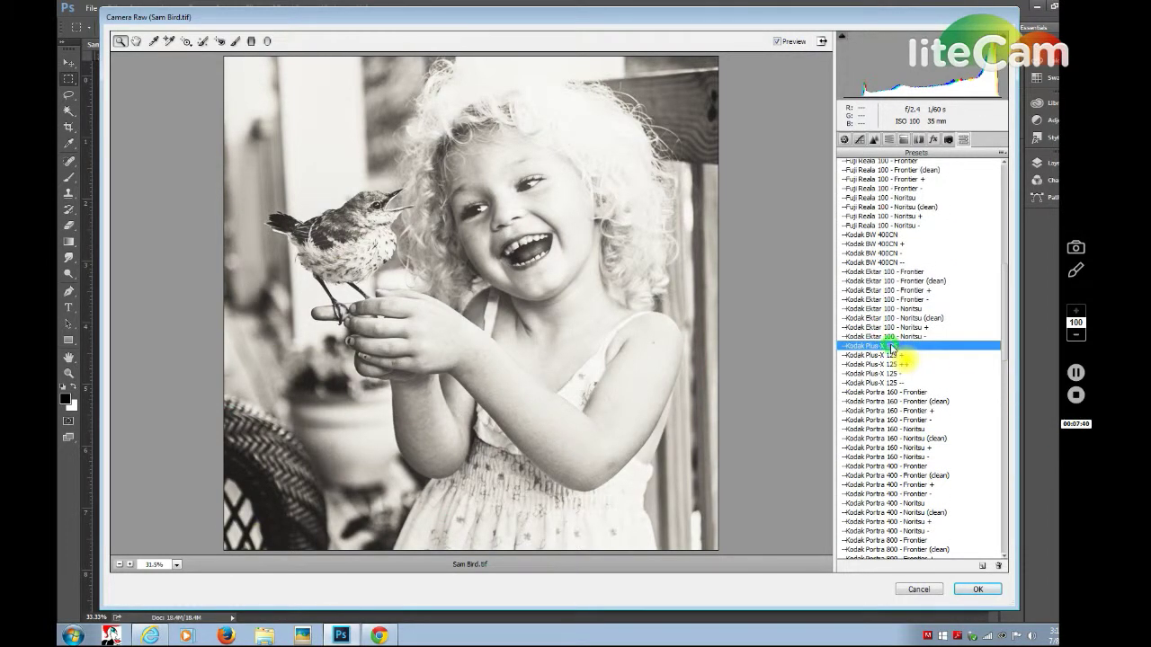